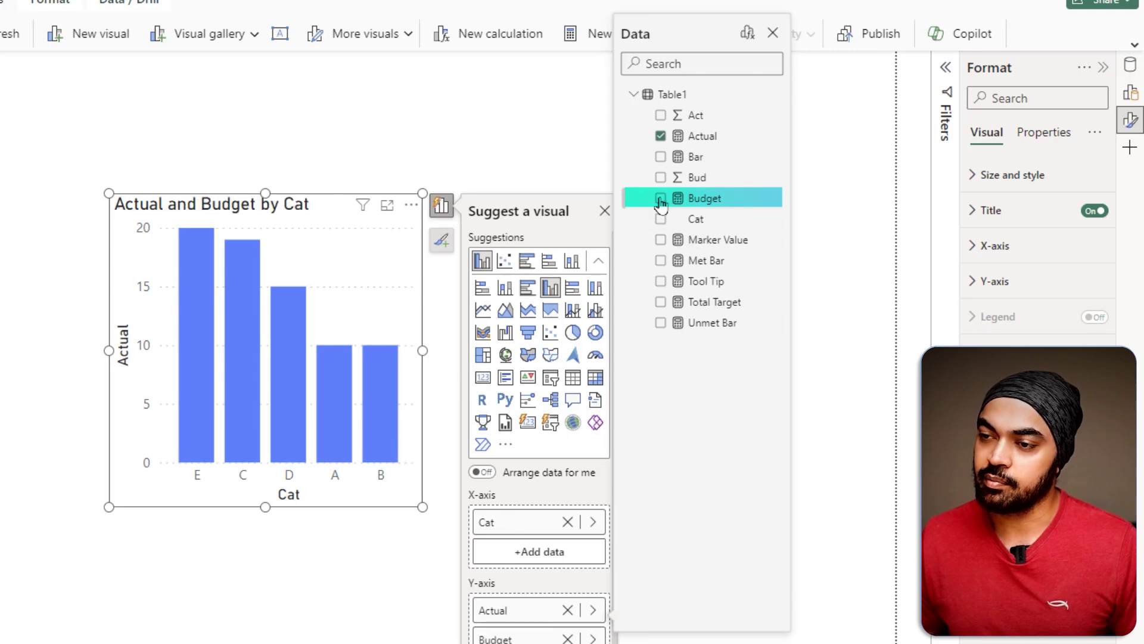
Sort the Actual and Budget column chart's axis by Cat in ascending order.
left_click(292, 156)
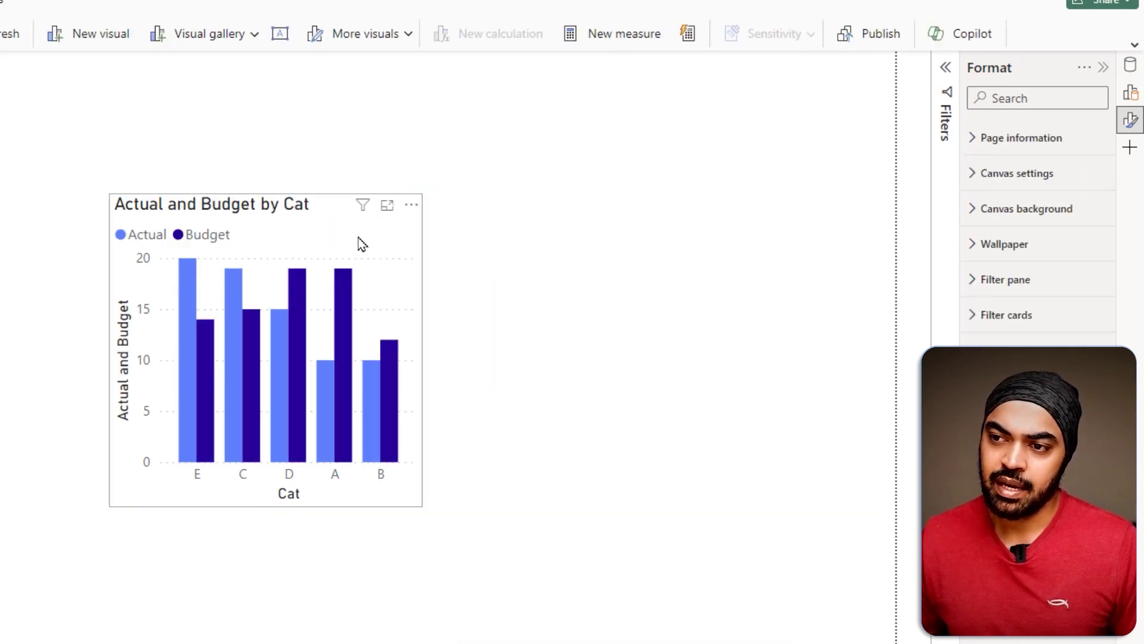
left_click(314, 213)
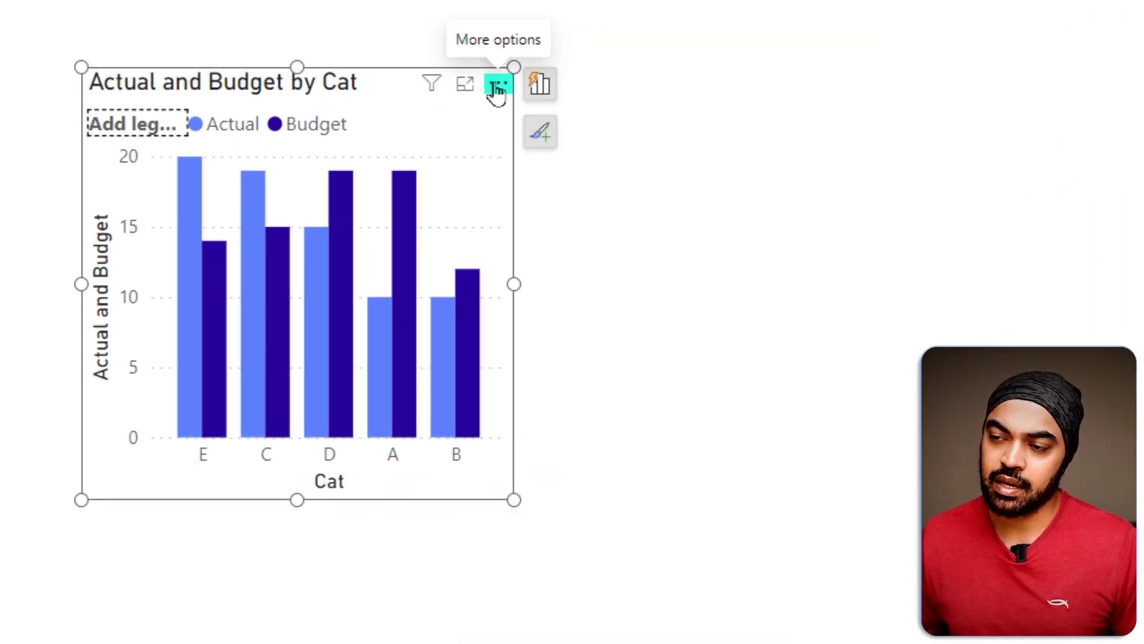
left_click(497, 90)
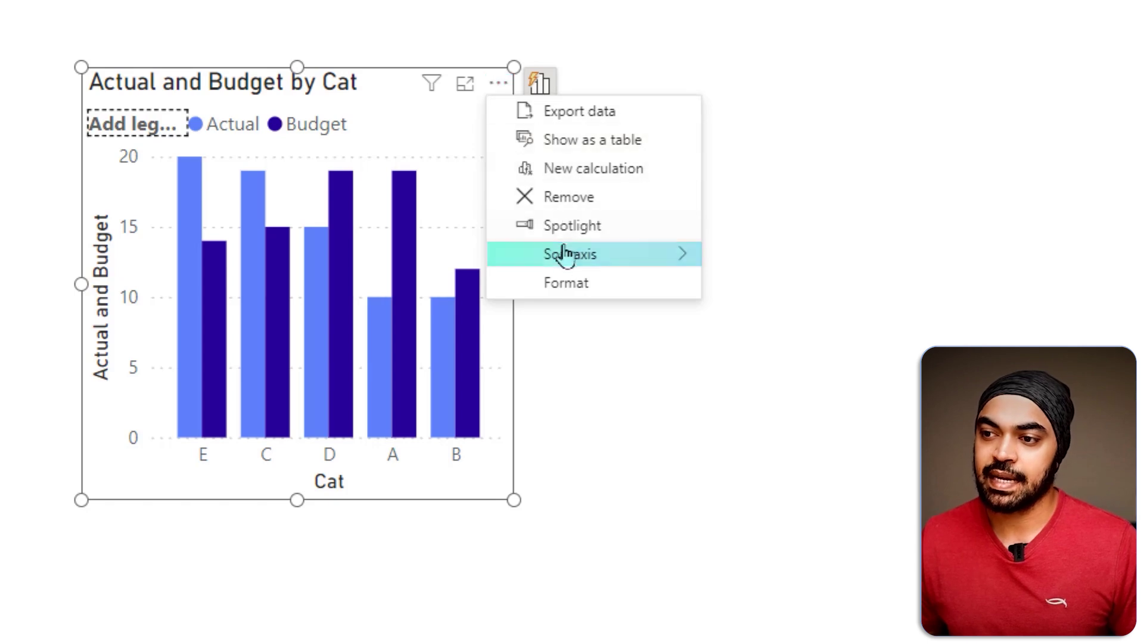
mouse_move(560, 259)
left_click(782, 264)
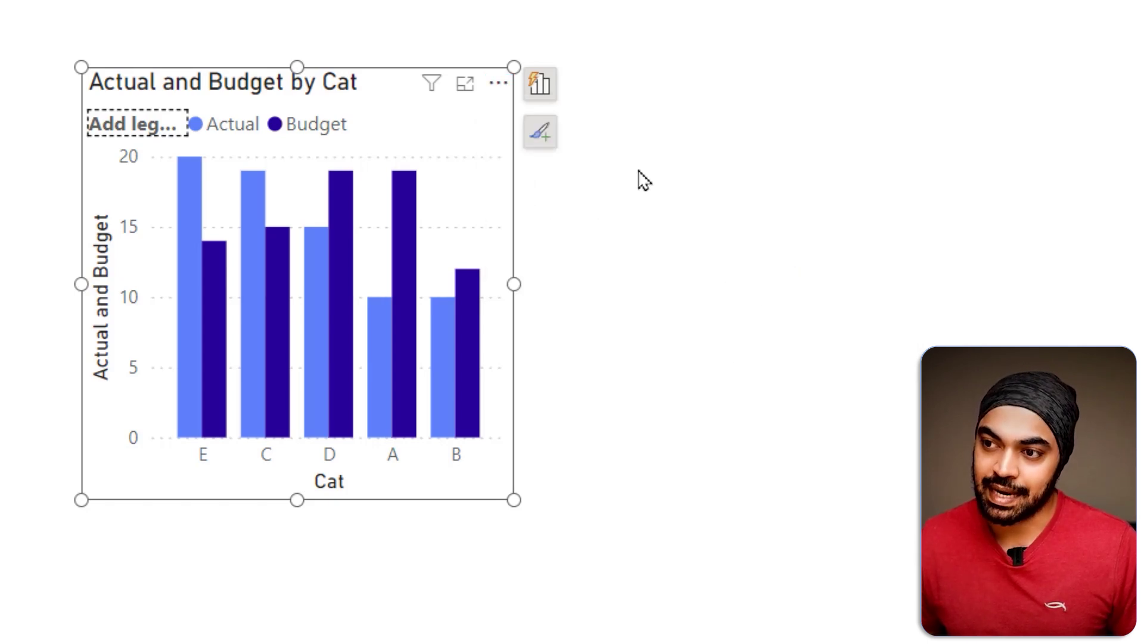
left_click(499, 89)
mouse_move(560, 256)
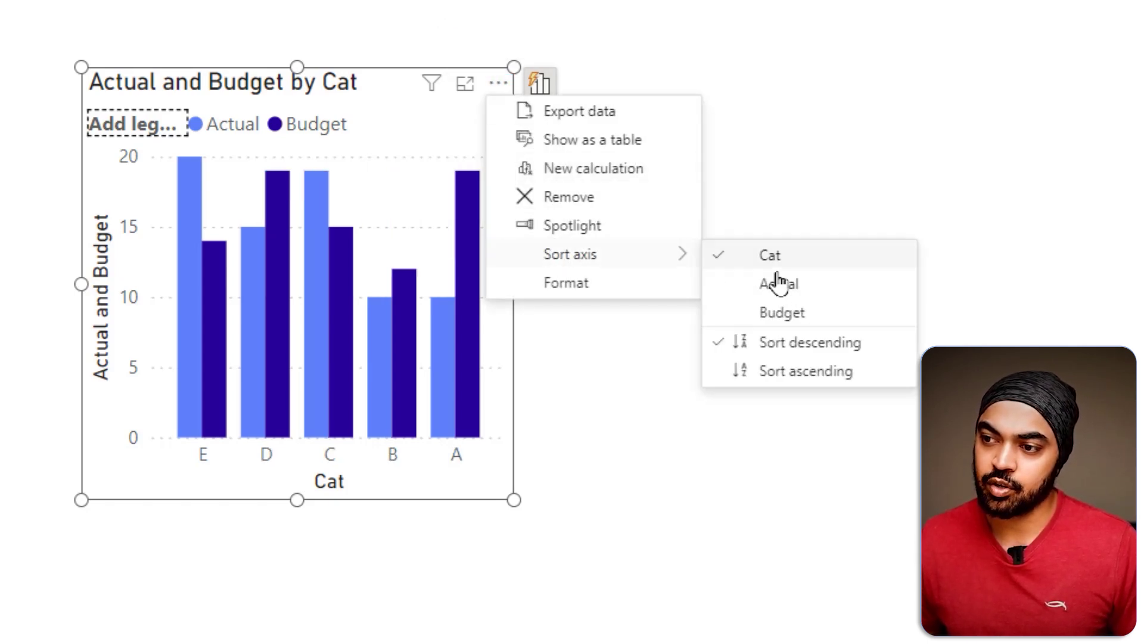
left_click(775, 373)
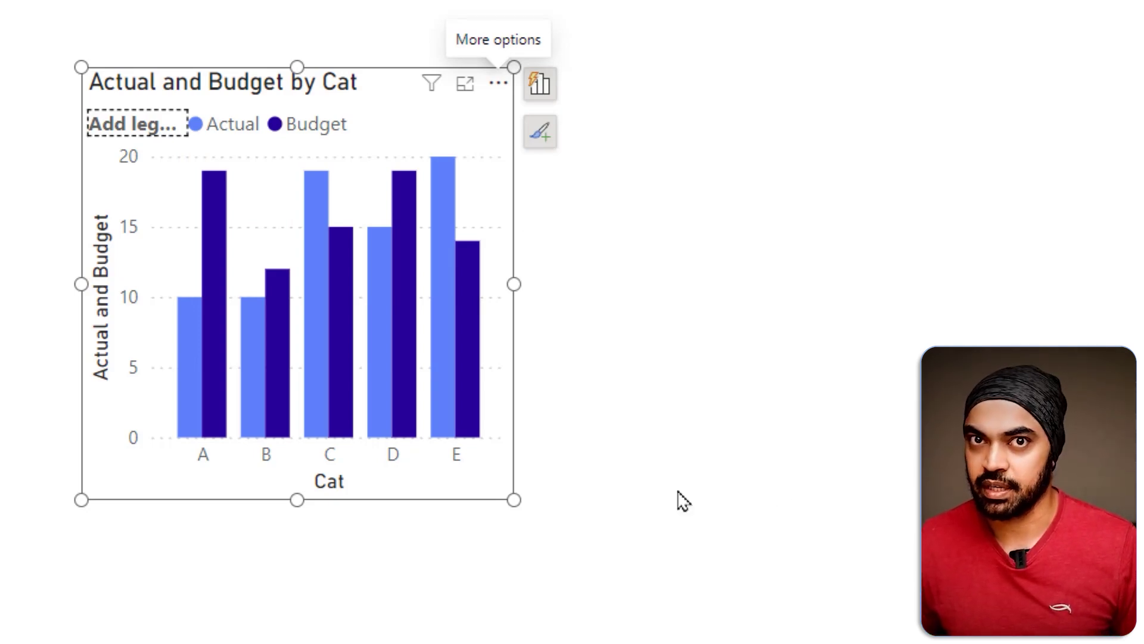
Resize the column chart on the canvas to a wider, proportionally flatter shape.
left_click_drag(305, 506, 301, 365)
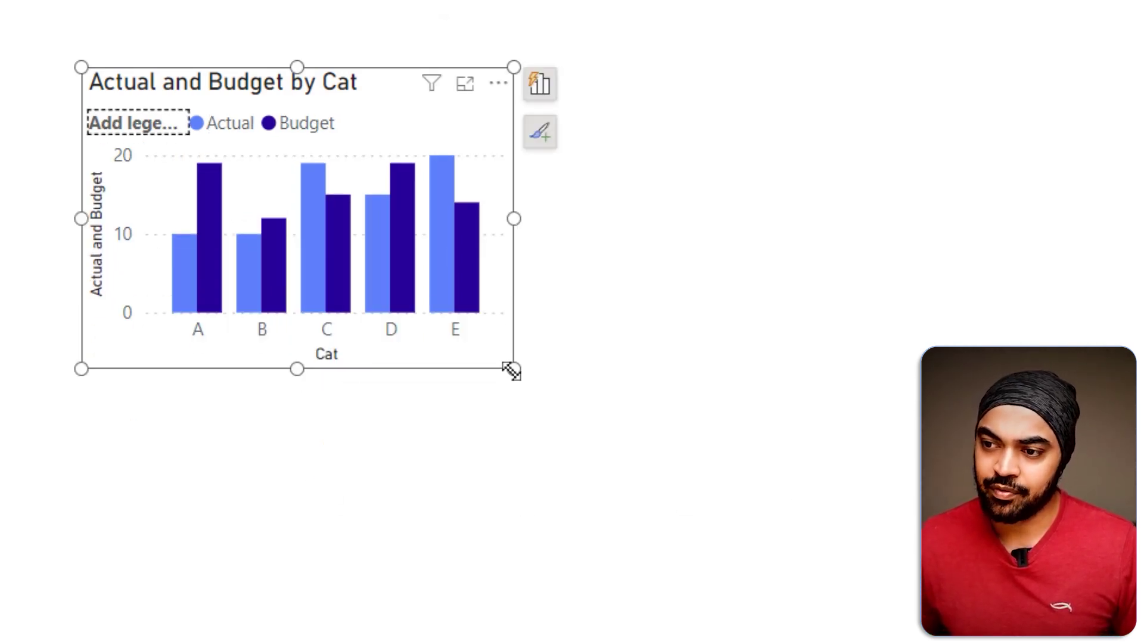
left_click_drag(512, 369, 544, 394)
left_click_drag(623, 455, 861, 536)
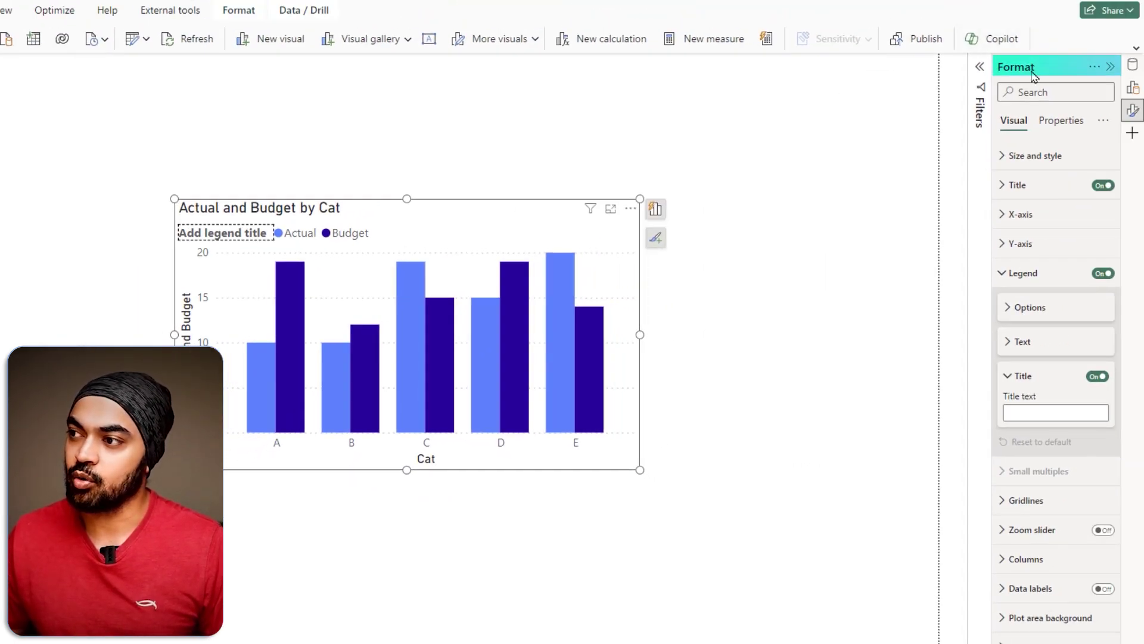
Turn on Overlap in the layout settings of the chart's columns.
left_click(1002, 272)
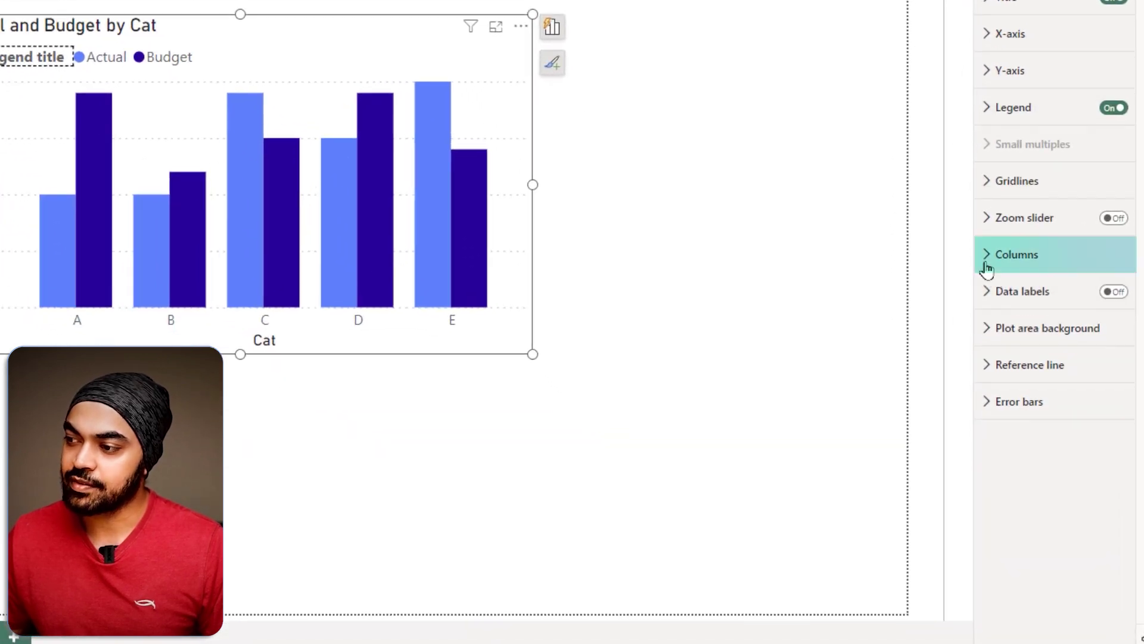
left_click(986, 266)
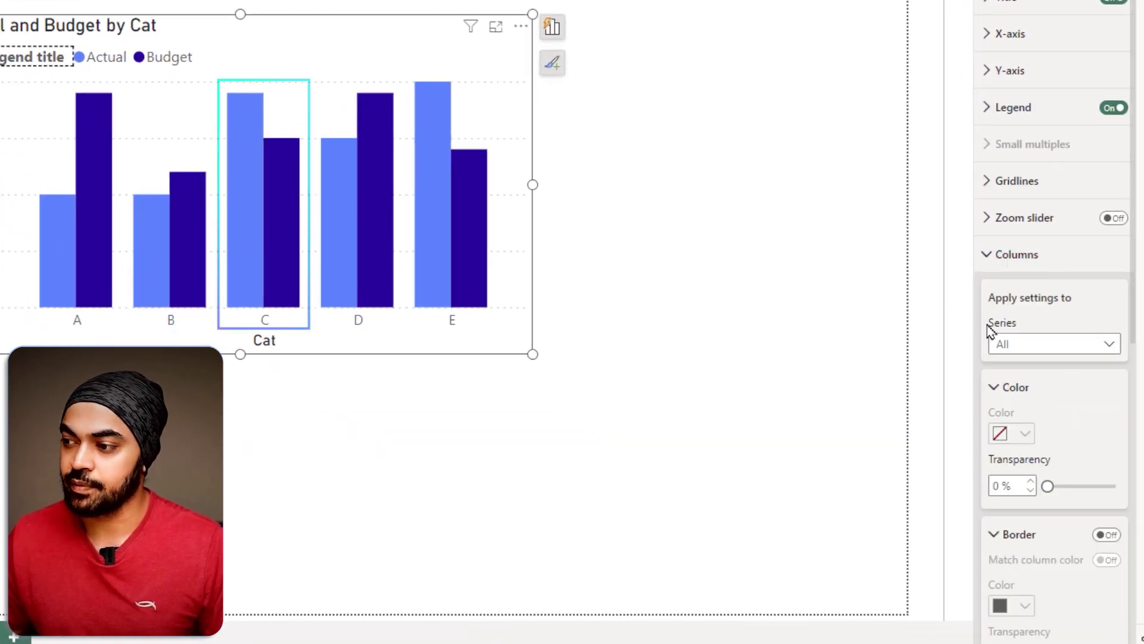
scroll(991, 330, "down", 3)
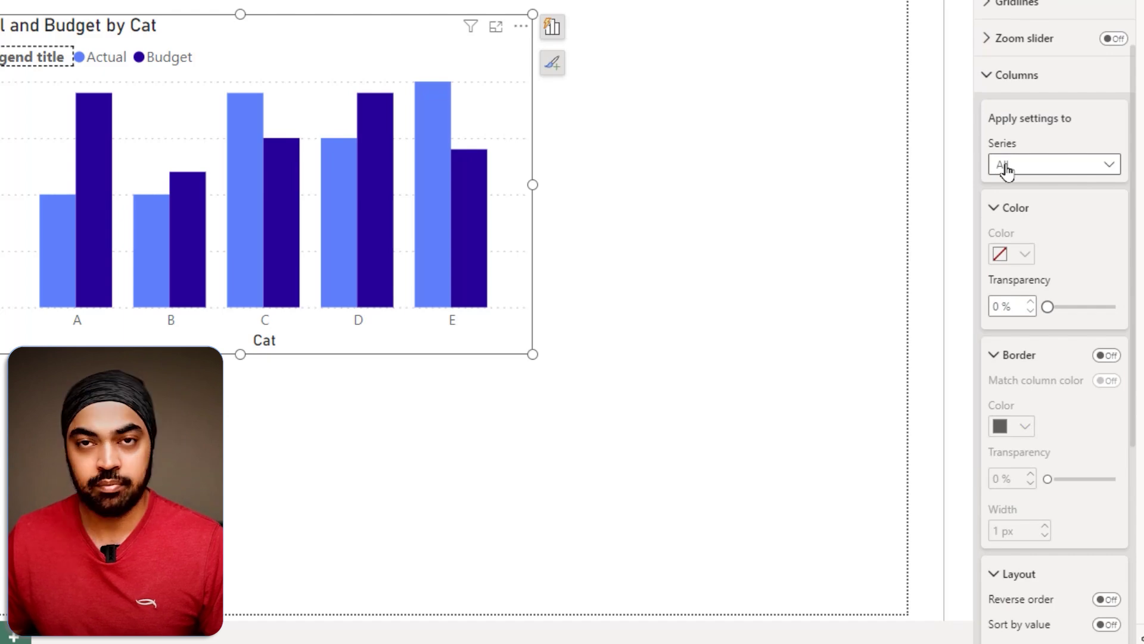
scroll(1008, 171, "down", 6)
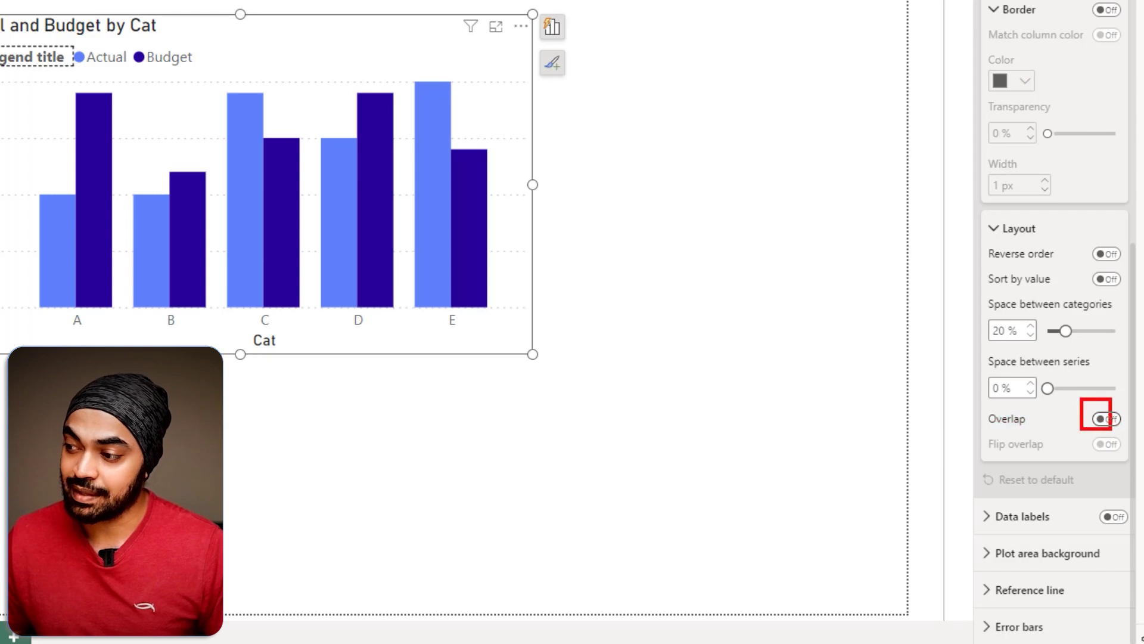
left_click(1108, 420)
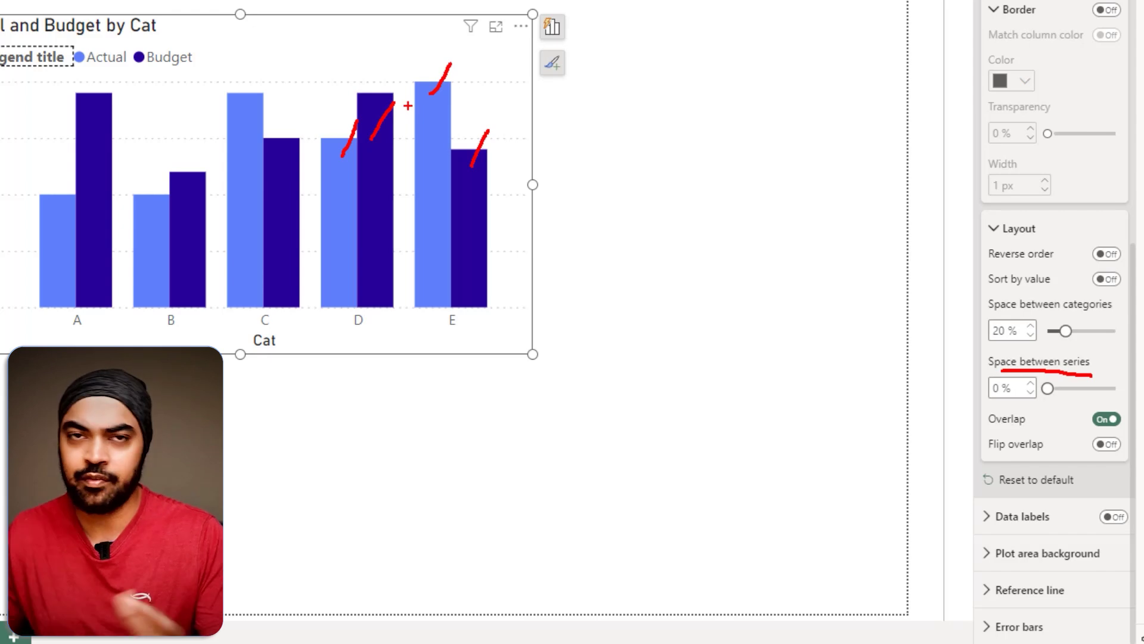
key("Escape")
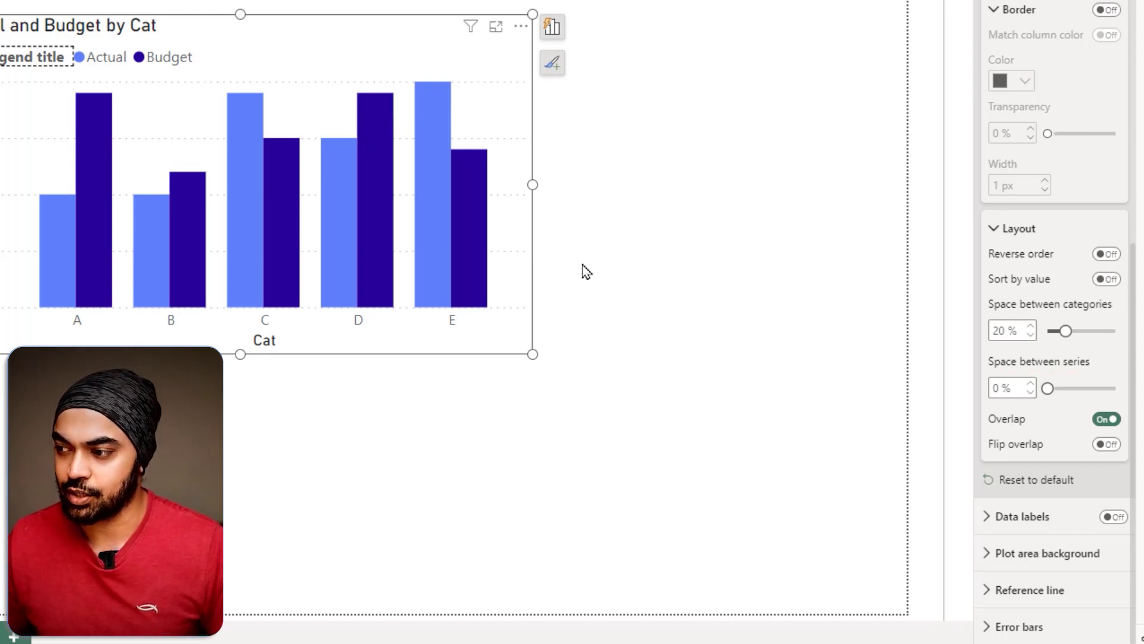
Set the columns' space between series to 100% and the space between categories to 50%.
left_click(1003, 388)
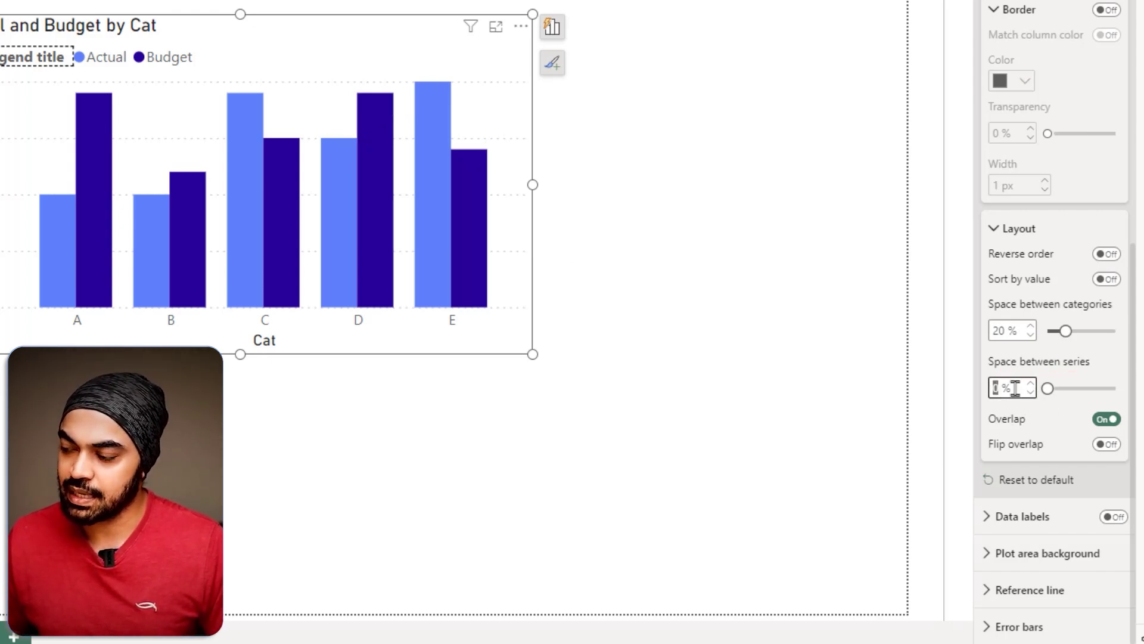
type("100")
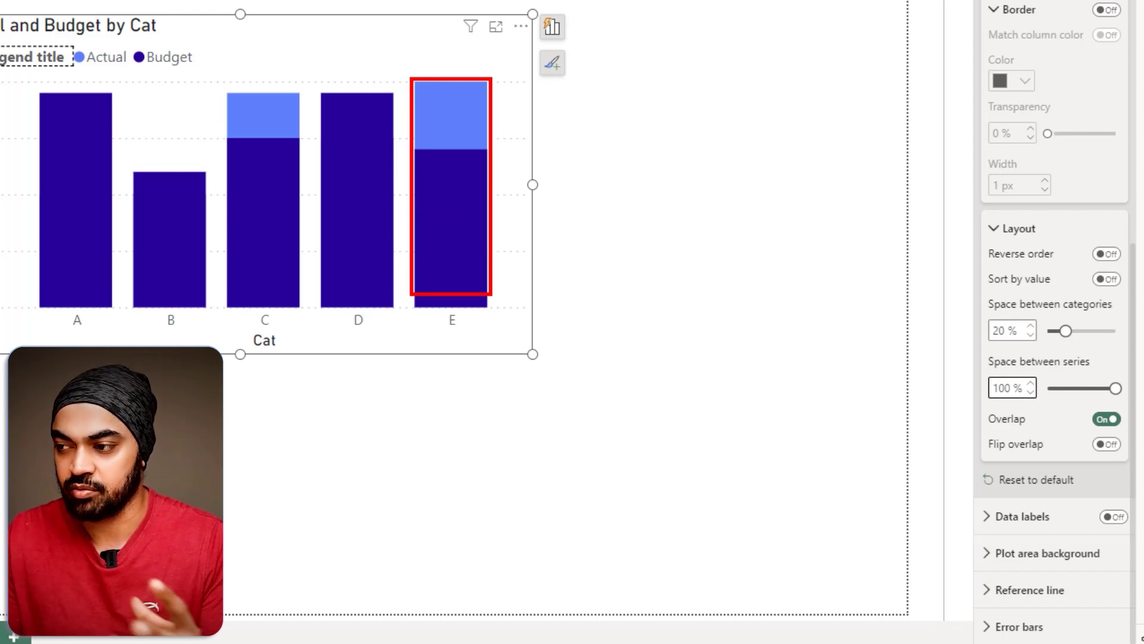
key("ctrl+a")
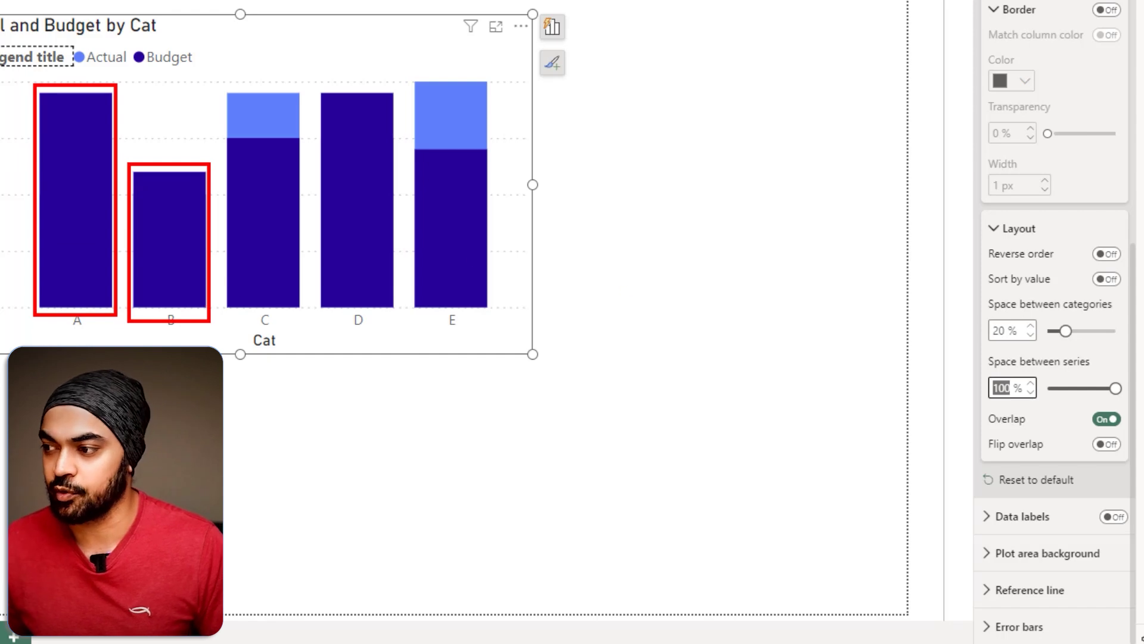
double_click(1003, 330)
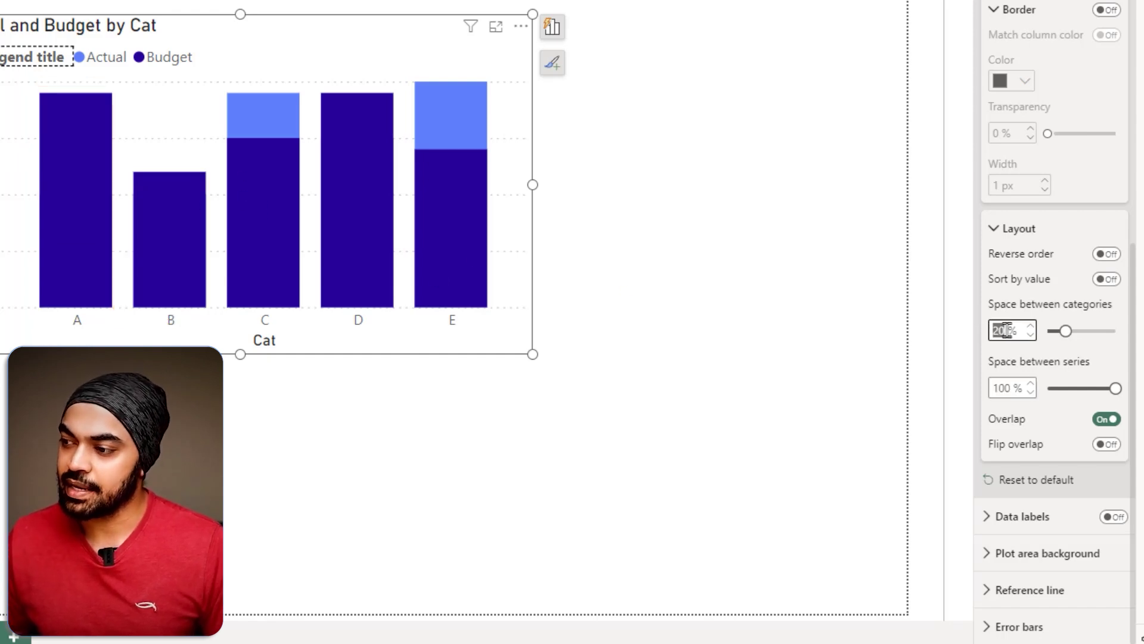
type("50")
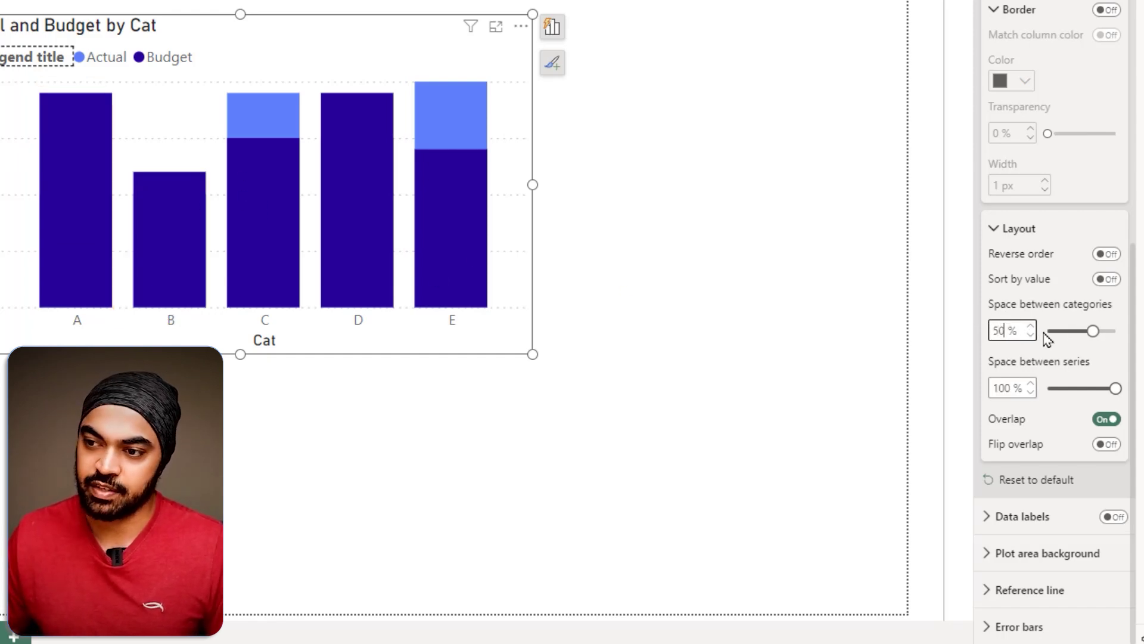
left_click(581, 230)
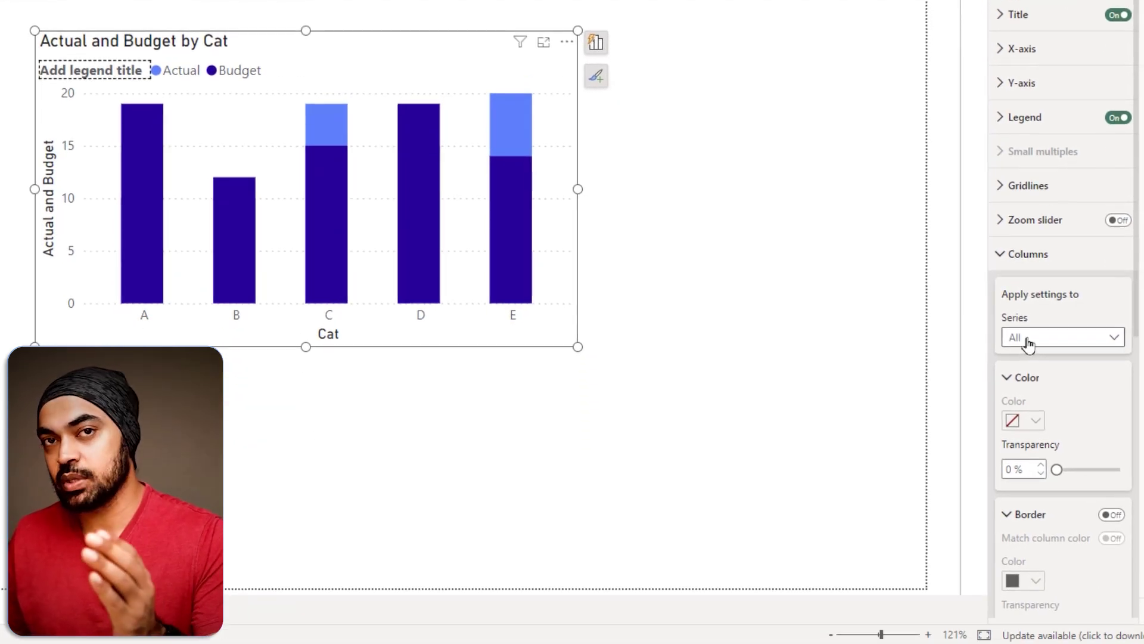
Change the Actual series columns to the light blue from the recent colors.
left_click(1027, 338)
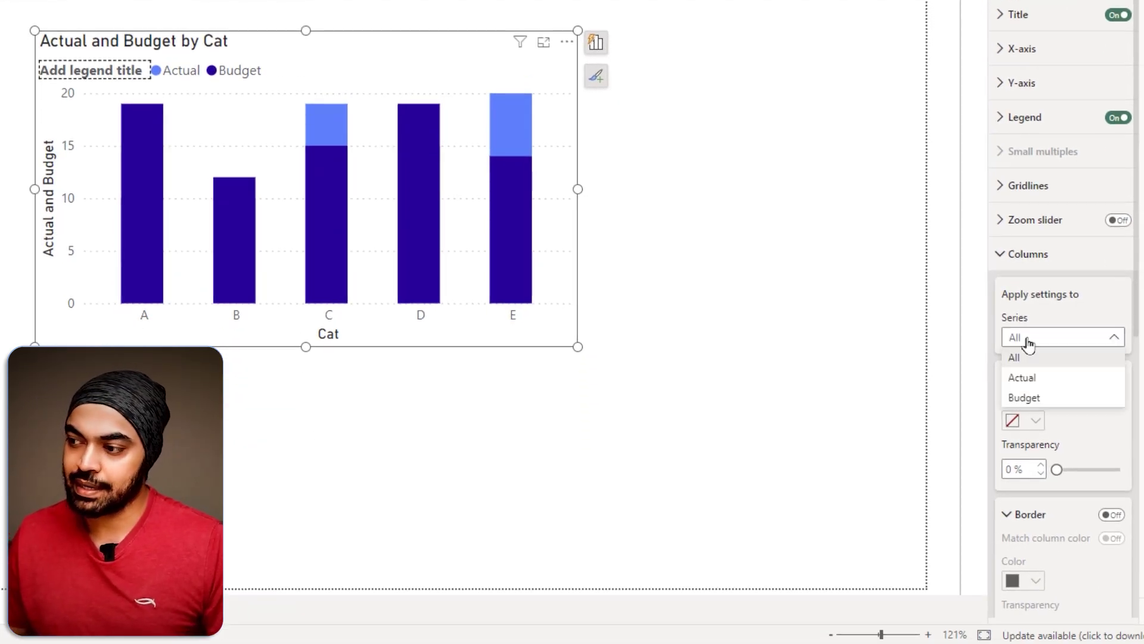
left_click(1024, 378)
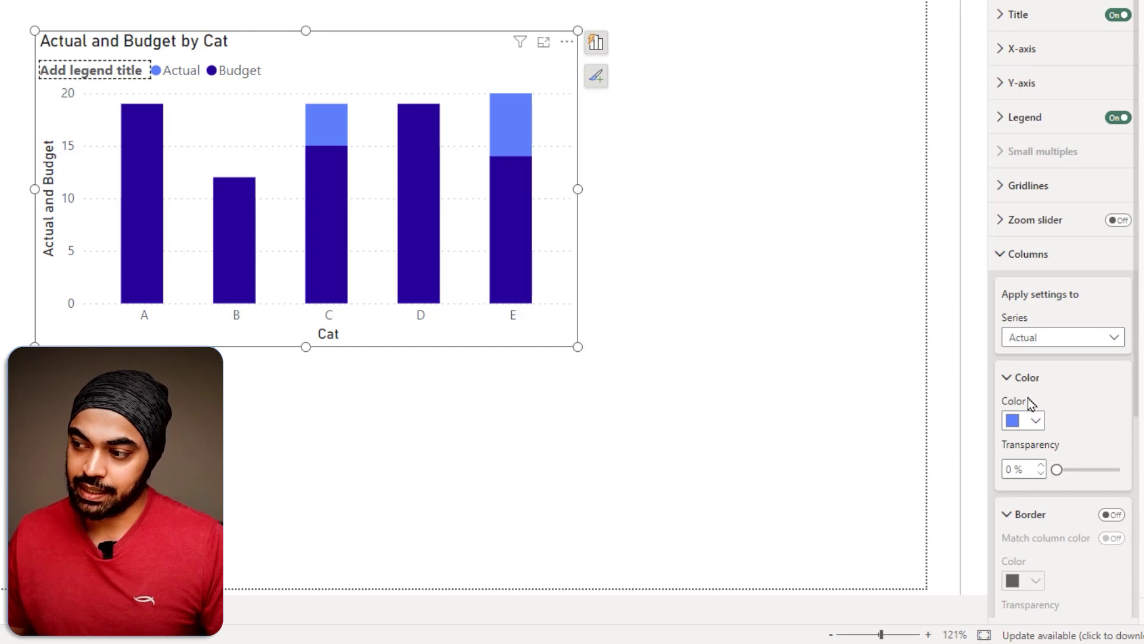
left_click(1028, 421)
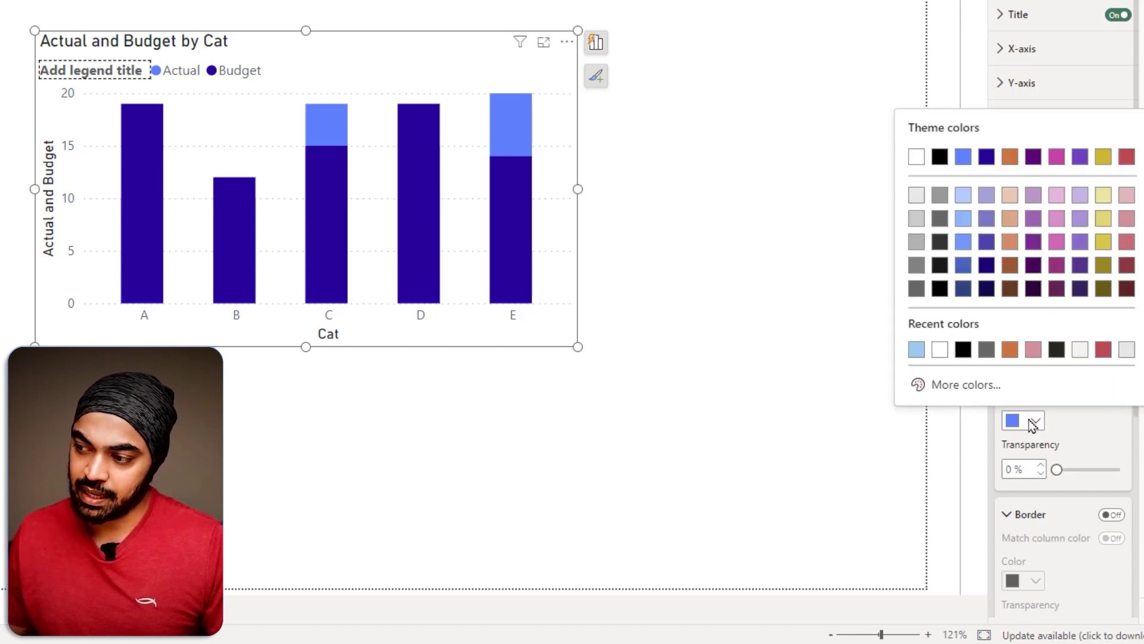
left_click(917, 350)
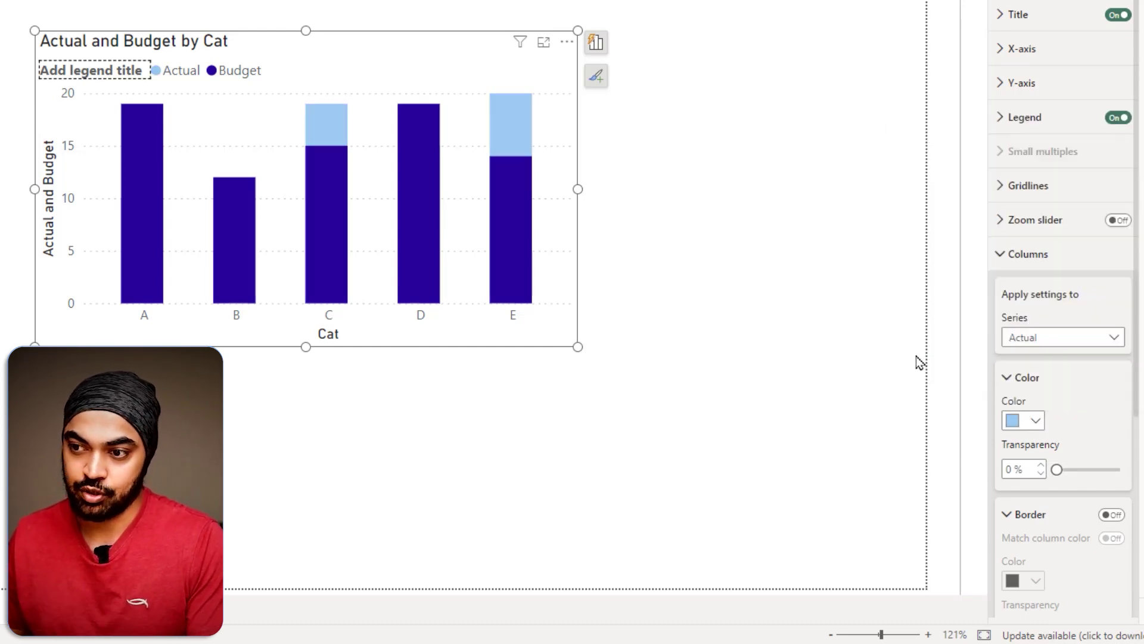
Give the Budget series columns a white fill with 100% transparency and turn on their border.
left_click(1067, 337)
left_click(1055, 399)
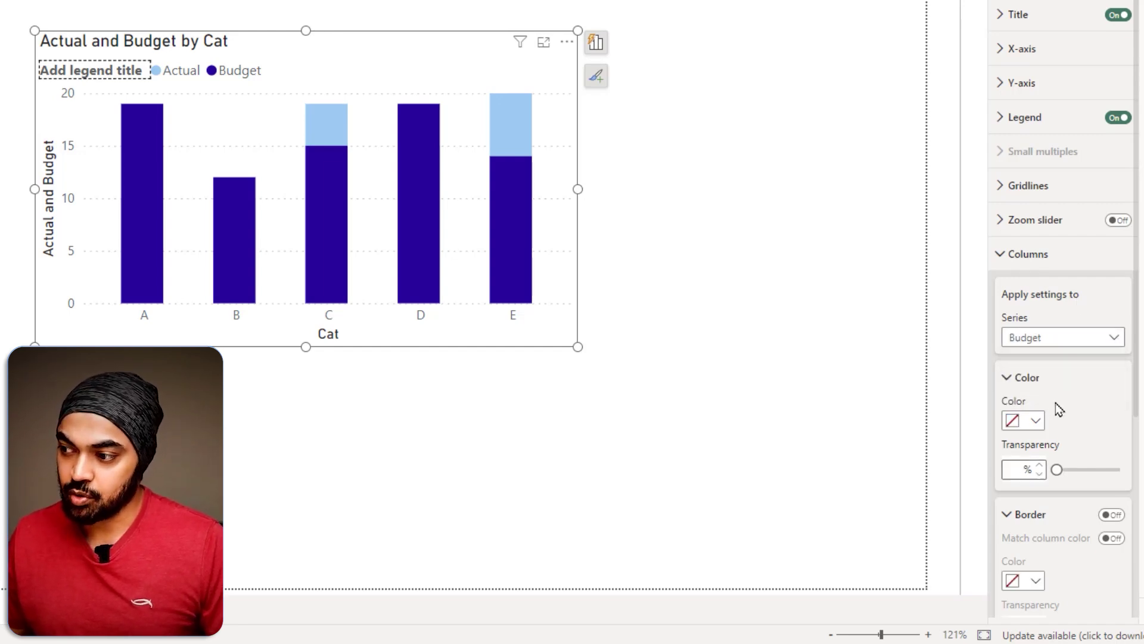
left_click(1035, 421)
left_click(917, 157)
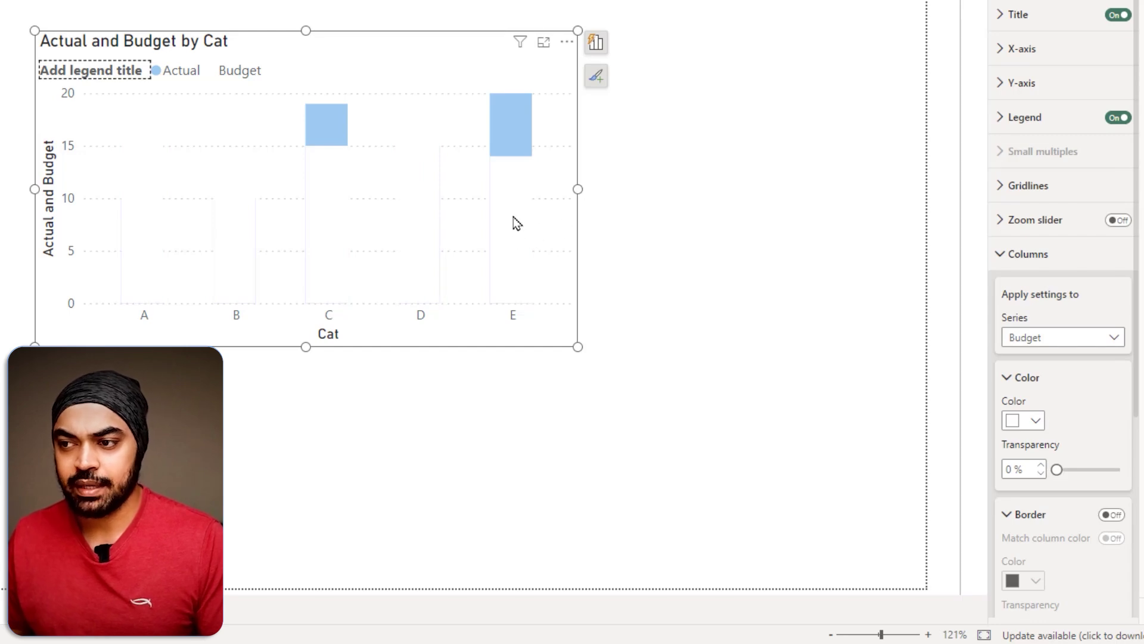
mouse_move(513, 217)
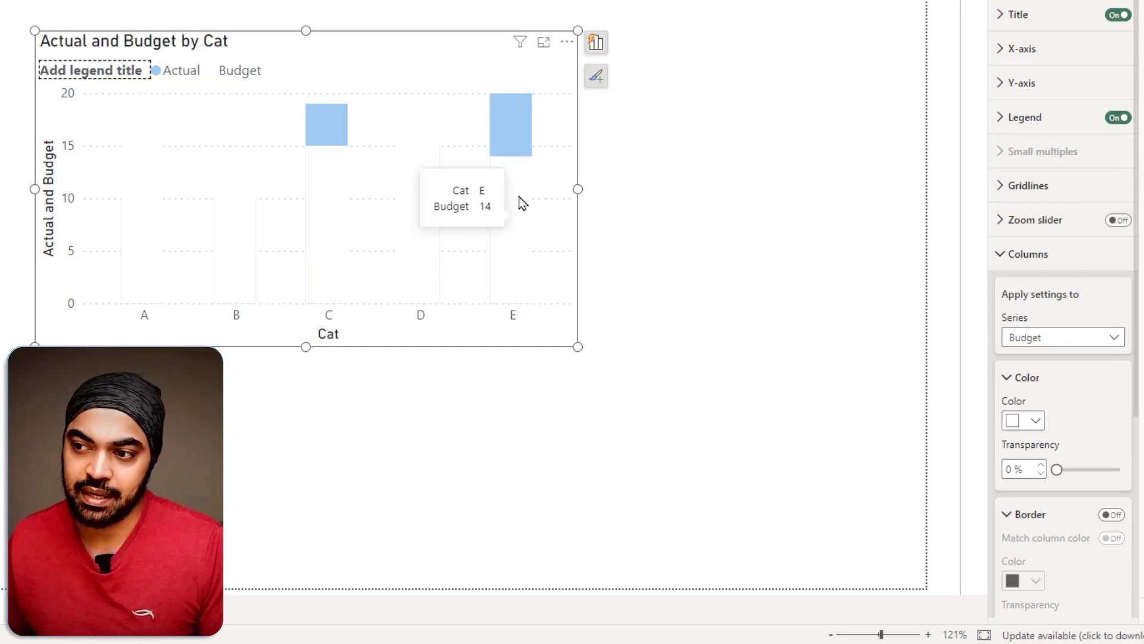
mouse_move(503, 123)
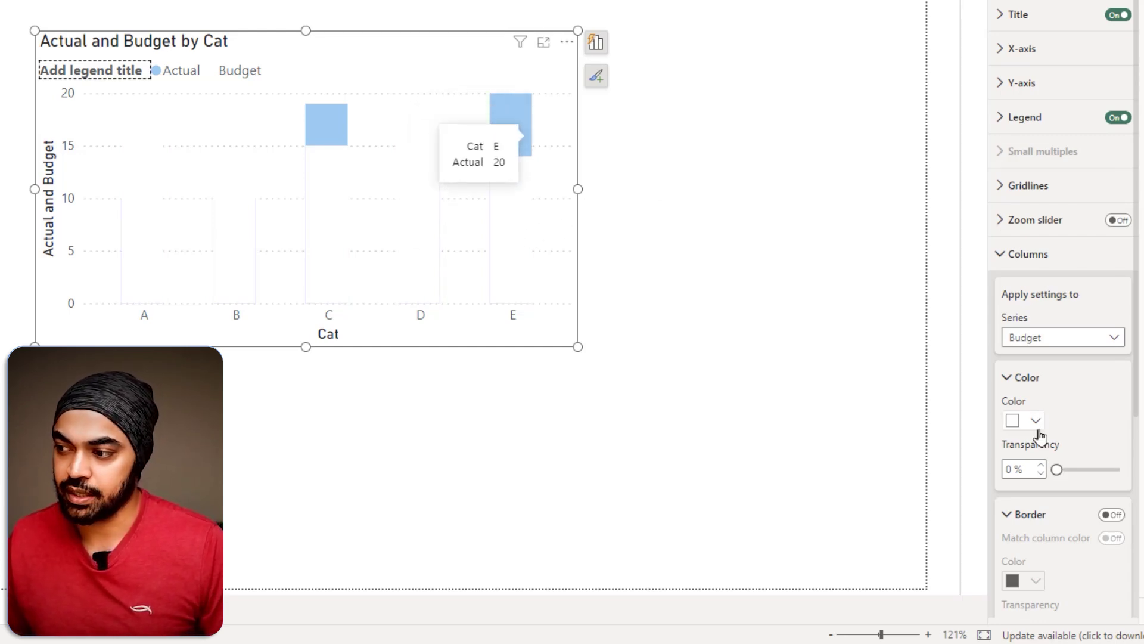
left_click_drag(1057, 469, 1120, 470)
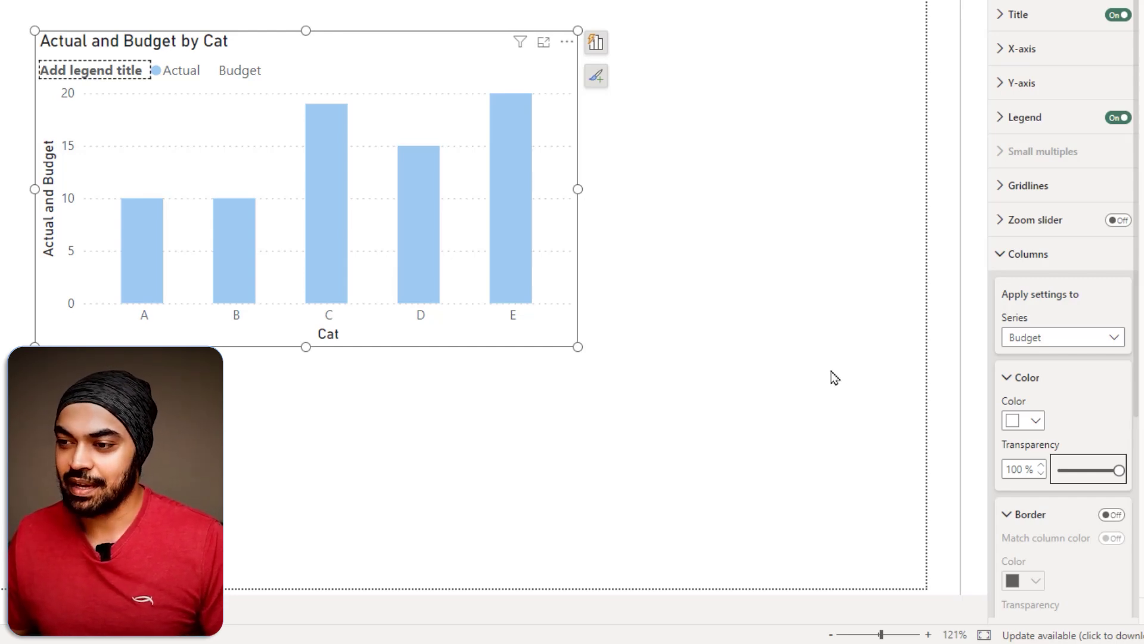
left_click(1112, 515)
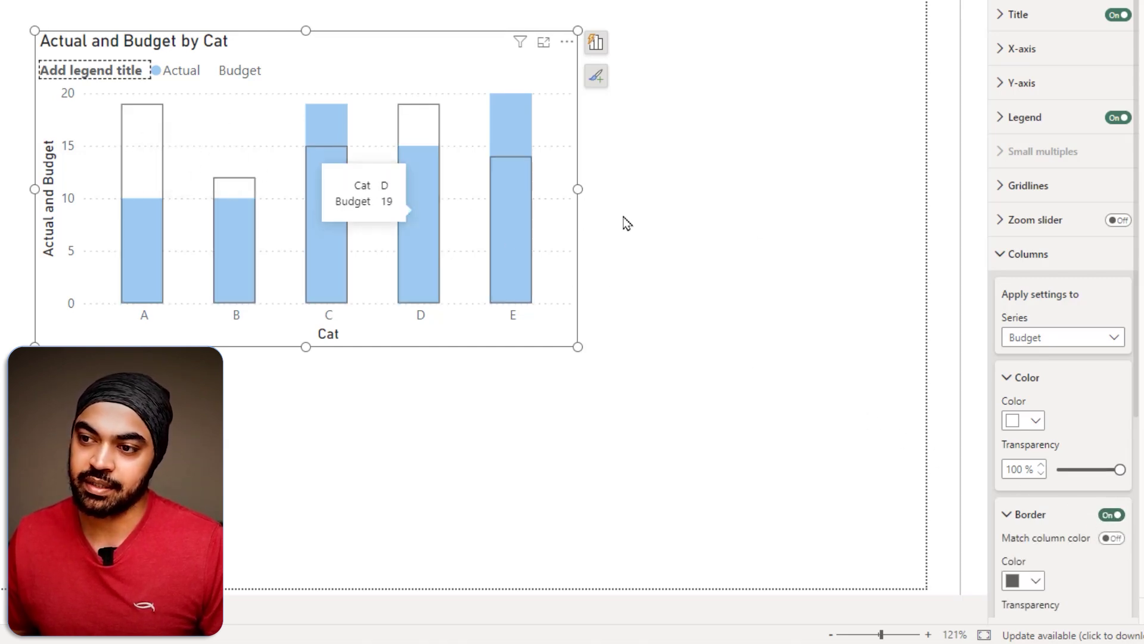
left_click(756, 245)
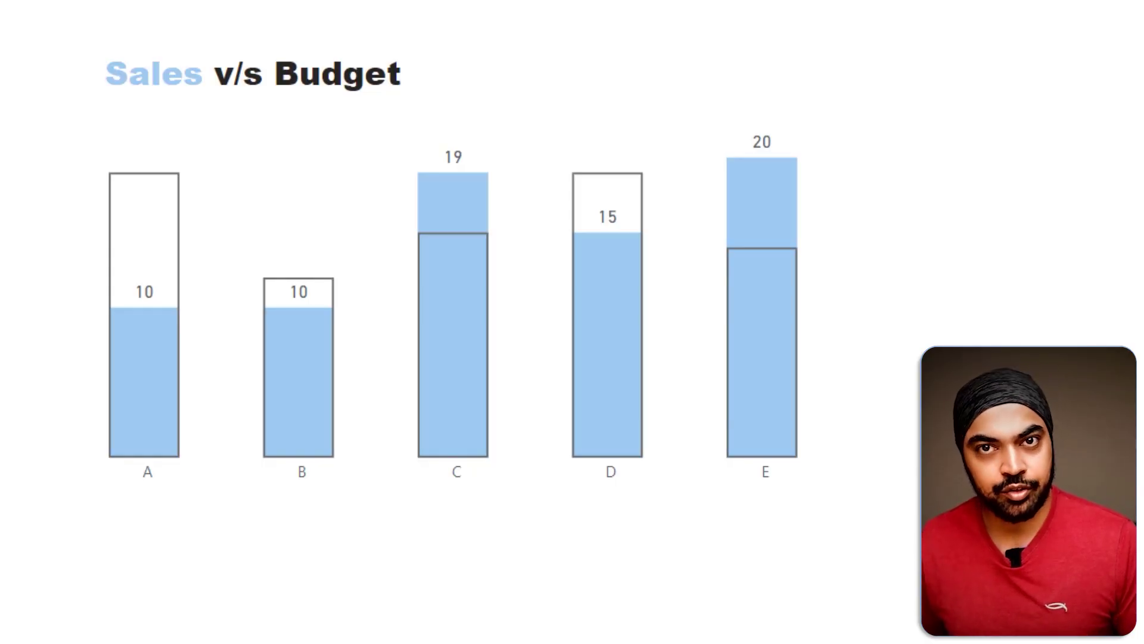
mouse_move(42, 118)
left_mouse_down()
mouse_move(74, 316)
mouse_move(74, 437)
left_mouse_up()
left_click_drag(54, 398, 428, 406)
left_click_drag(120, 344, 495, 339)
left_click_drag(6, 268, 418, 267)
key("Escape")
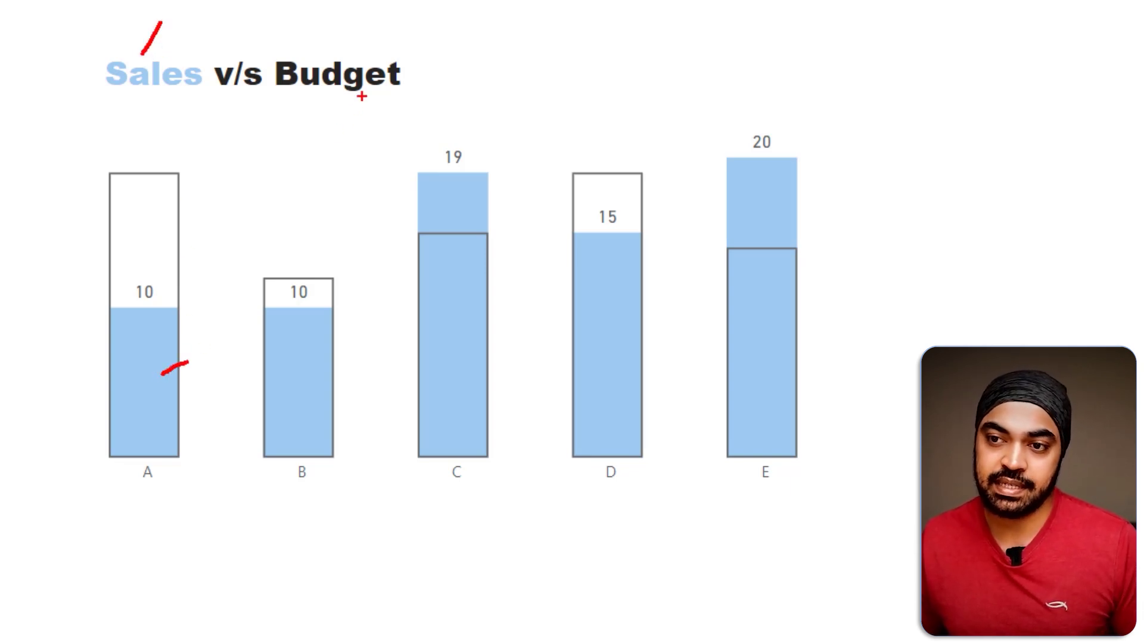
left_click_drag(156, 172, 248, 172)
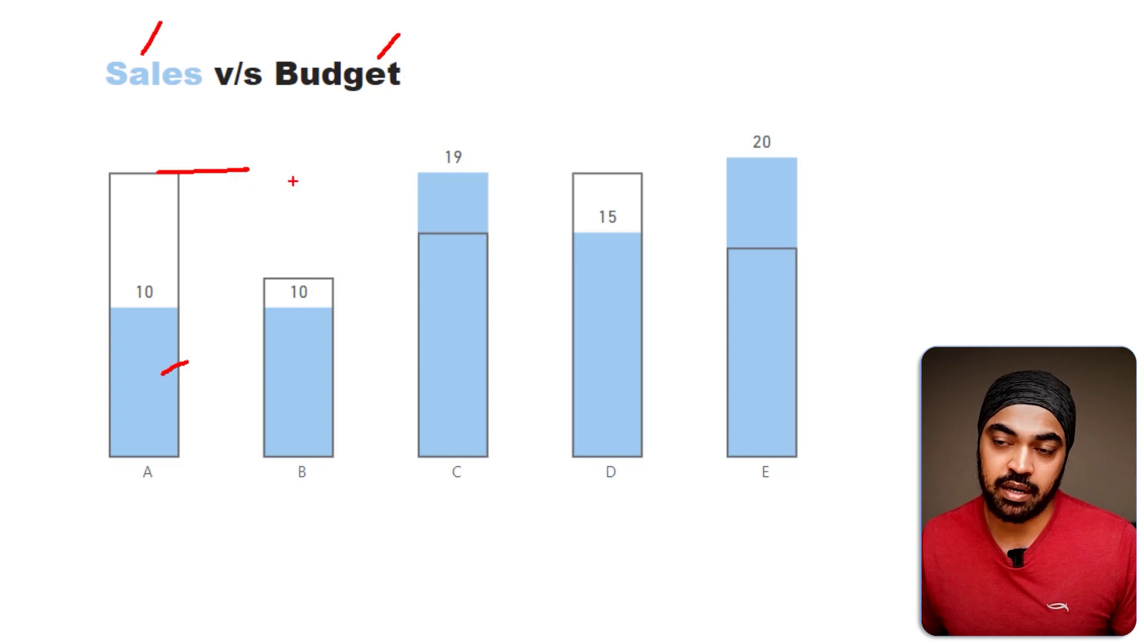
key("Escape")
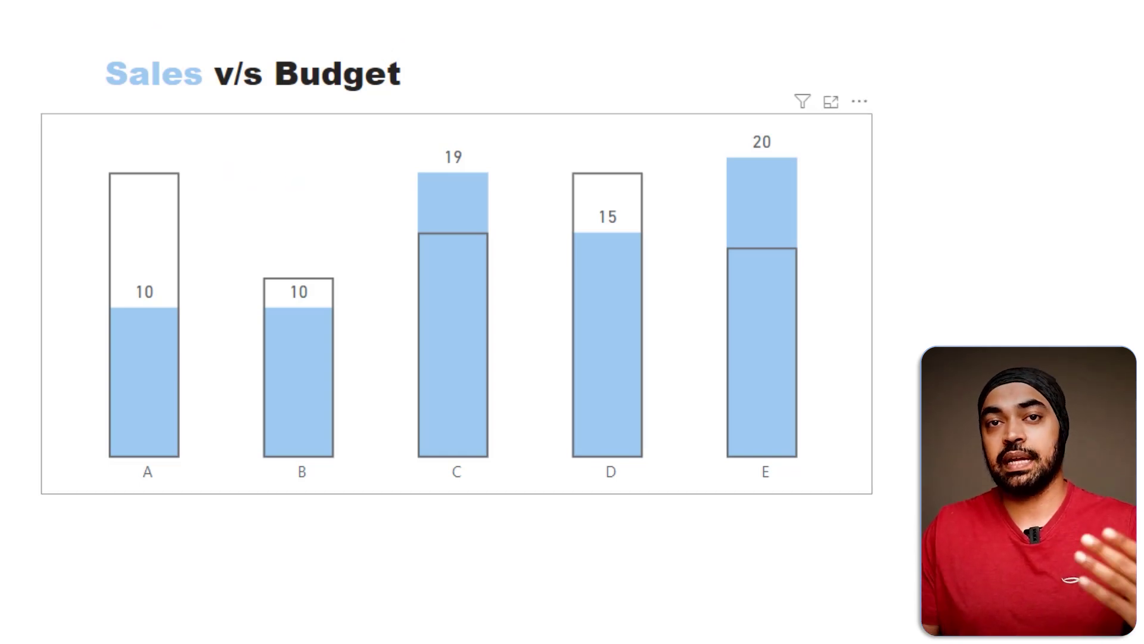
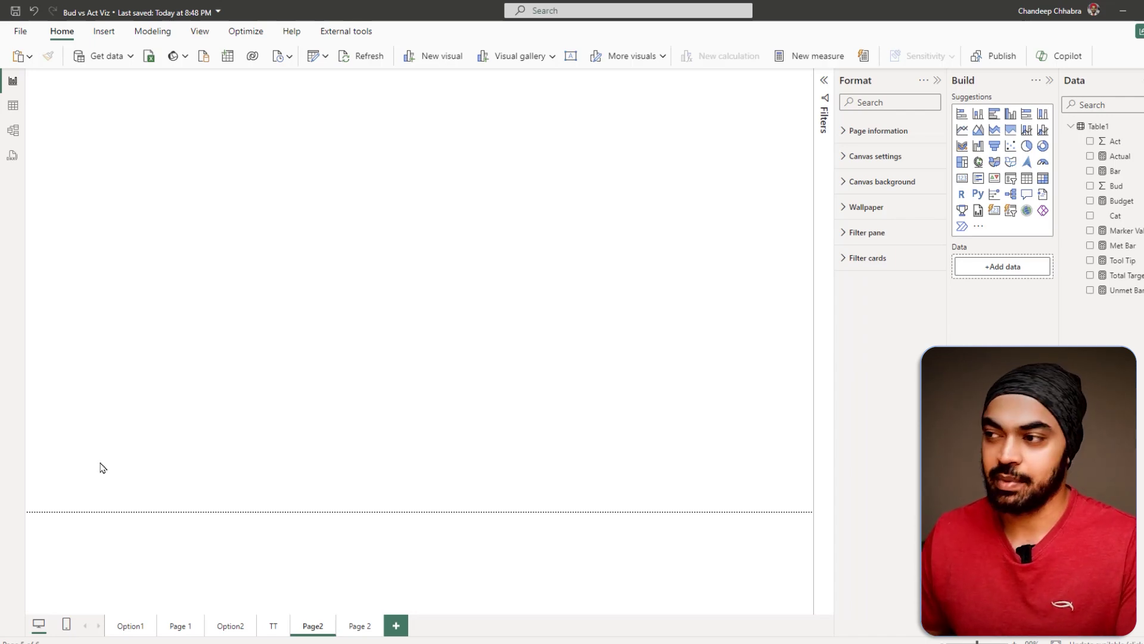
Examine the DAX formulas of the Bar, Met Bar and Total Target measures.
left_click(1117, 172)
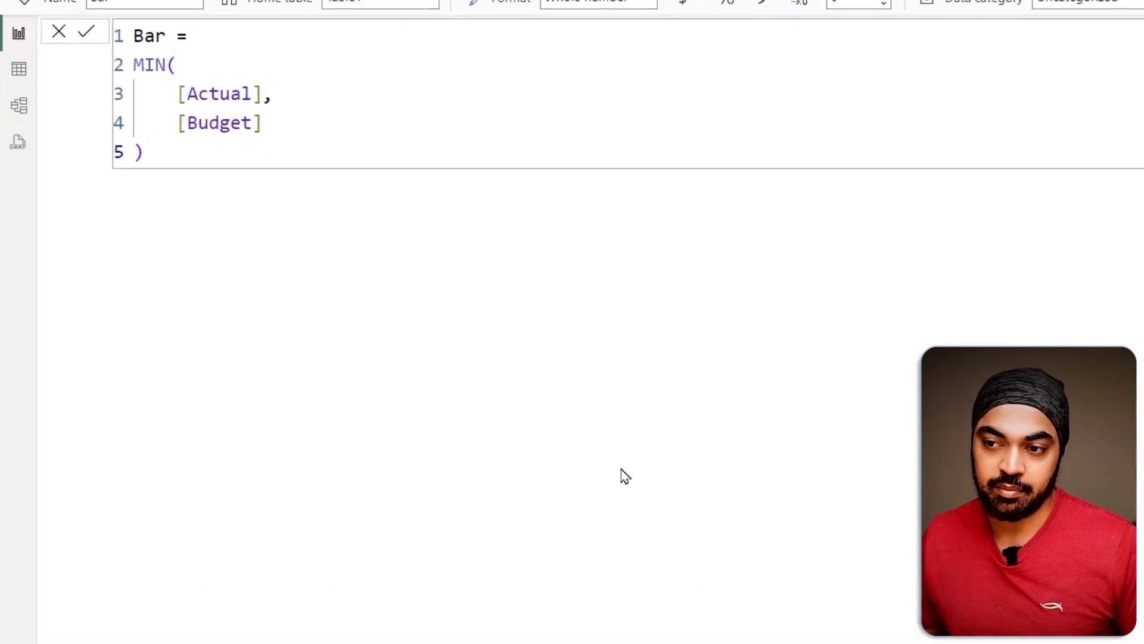
left_click_drag(392, 378, 430, 476)
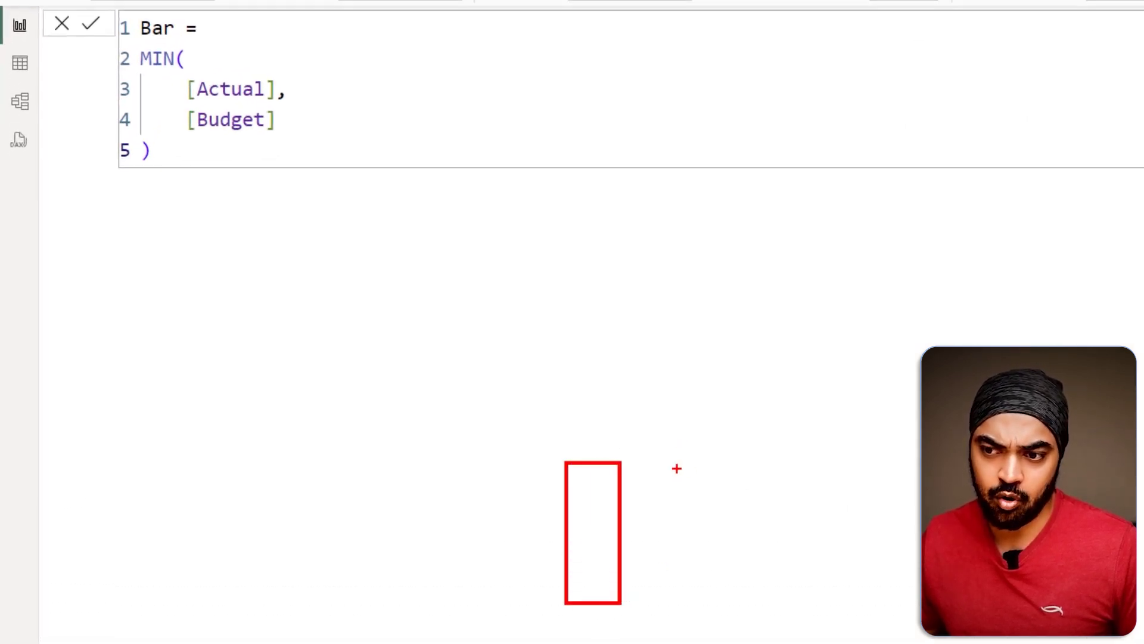
left_click_drag(677, 458, 739, 615)
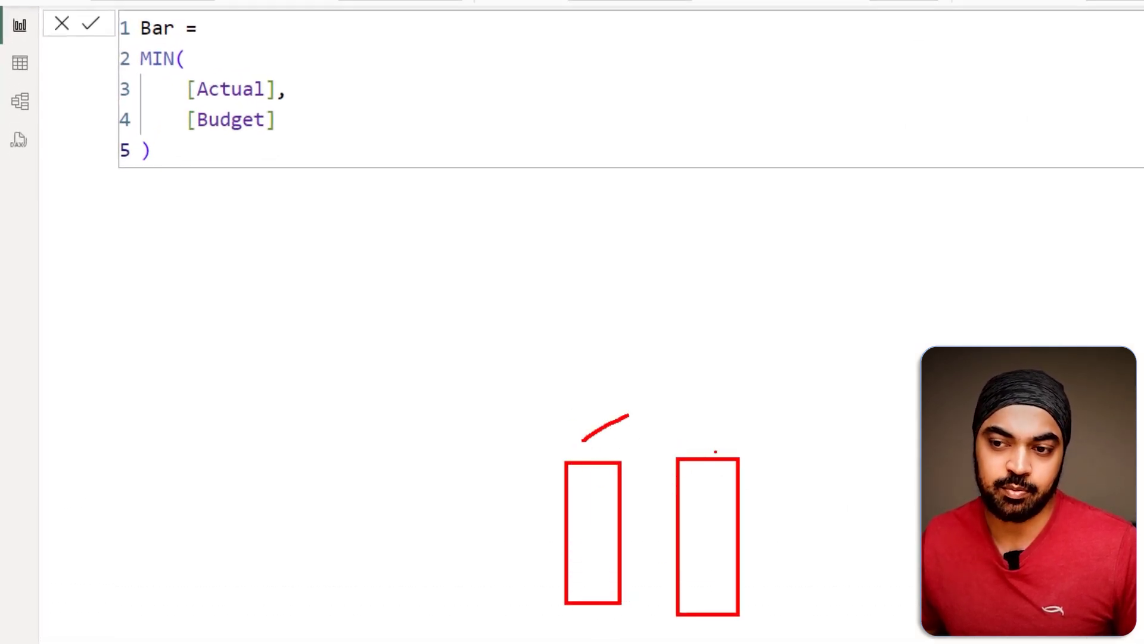
key("Escape")
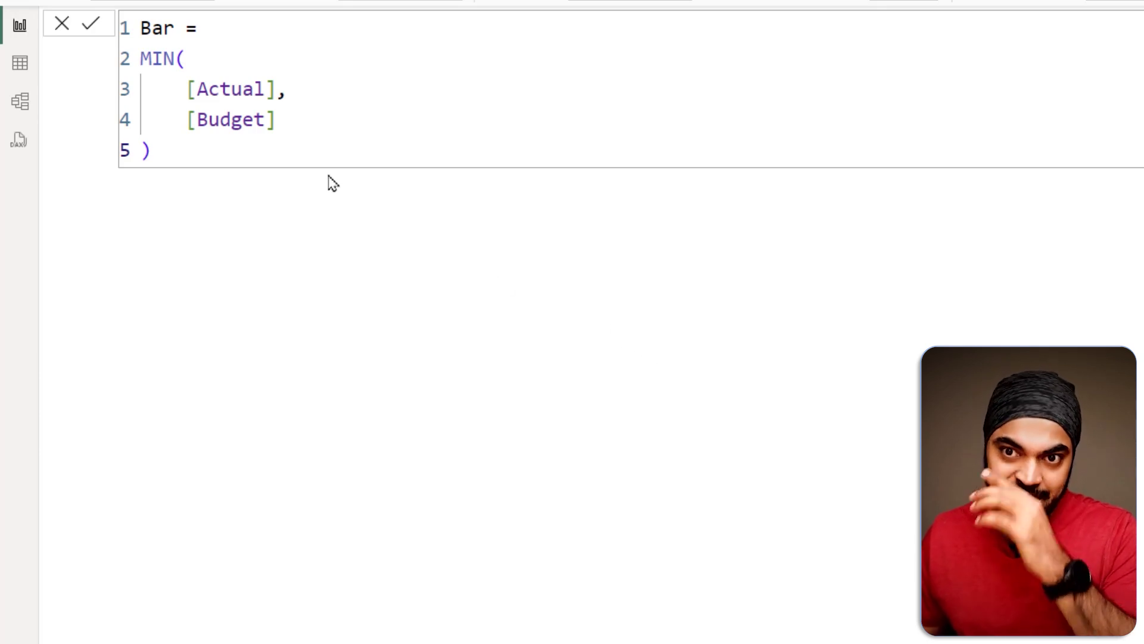
key("ctrl+1")
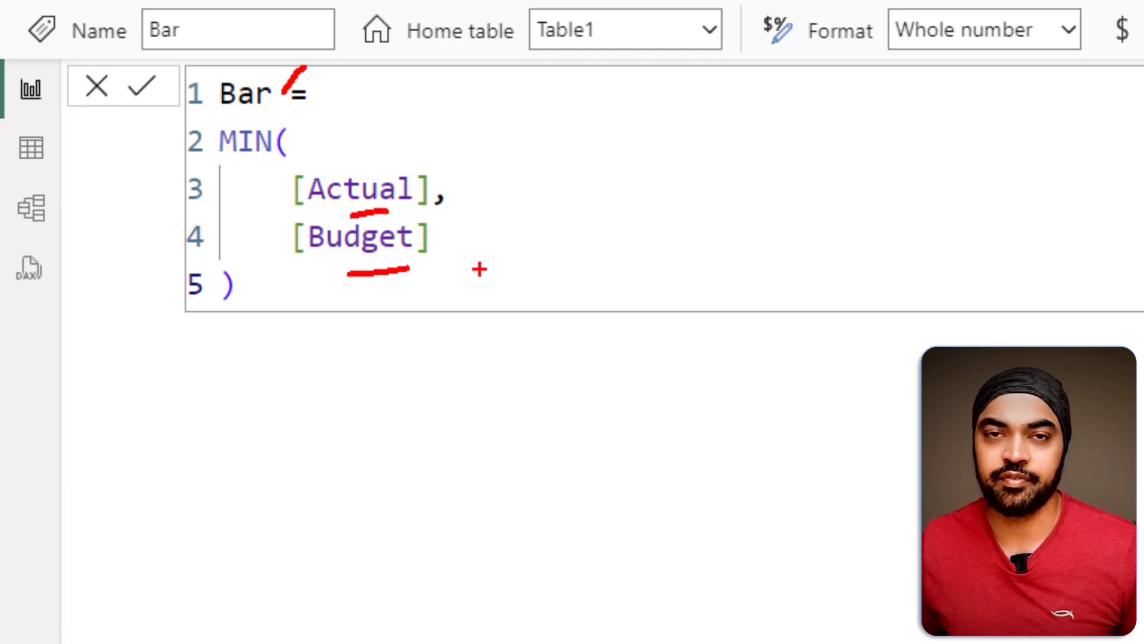
key("Escape")
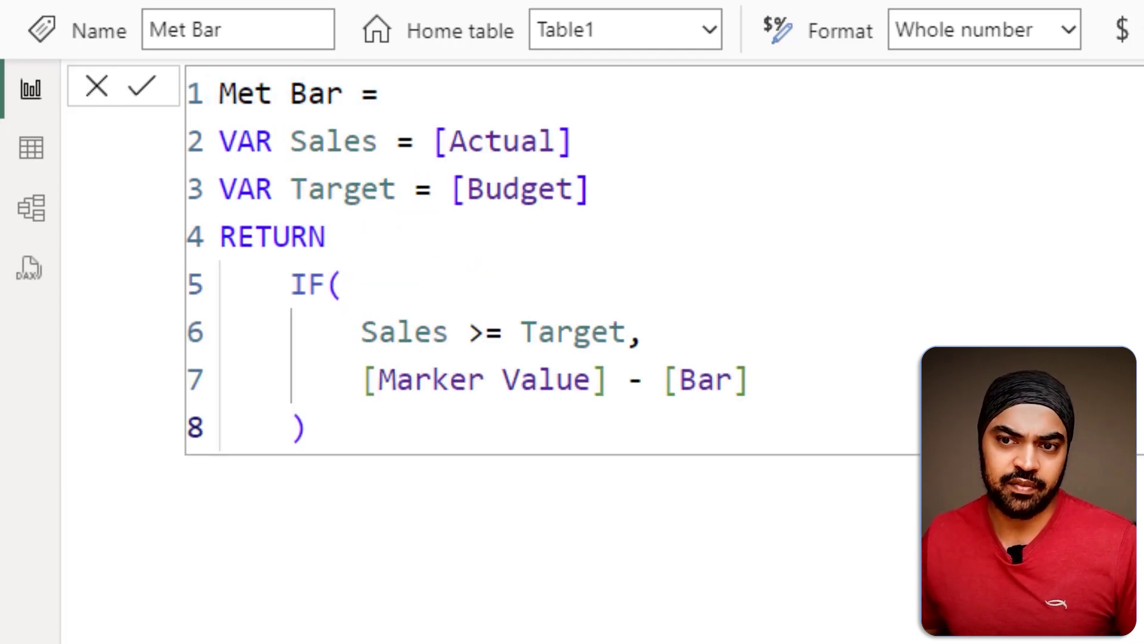
left_click_drag(441, 406, 506, 403)
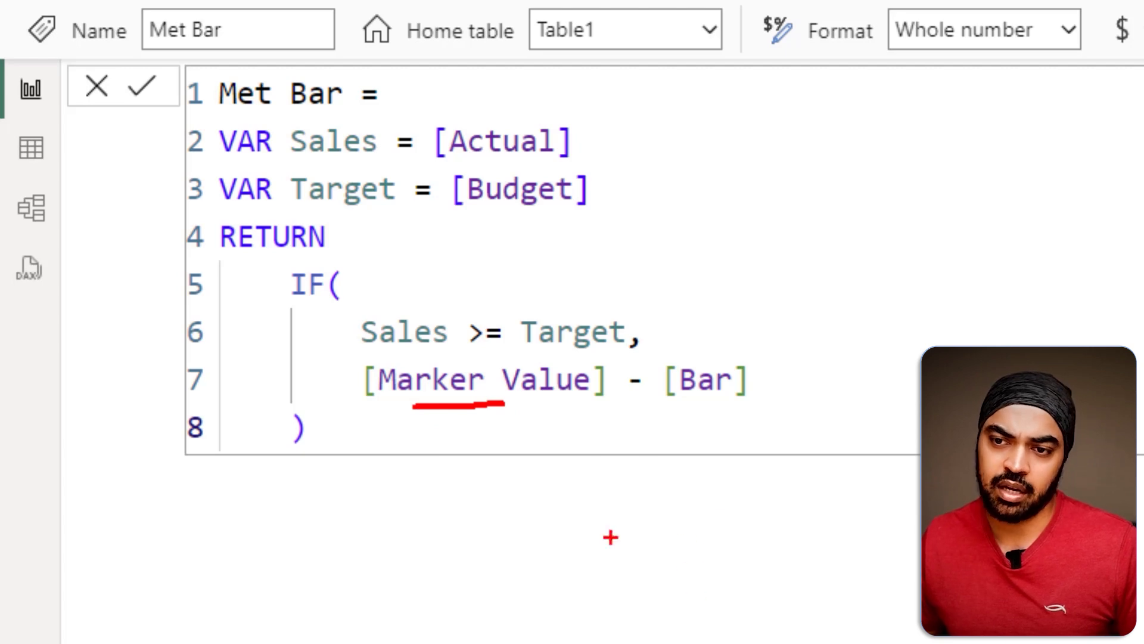
left_click_drag(674, 404, 749, 400)
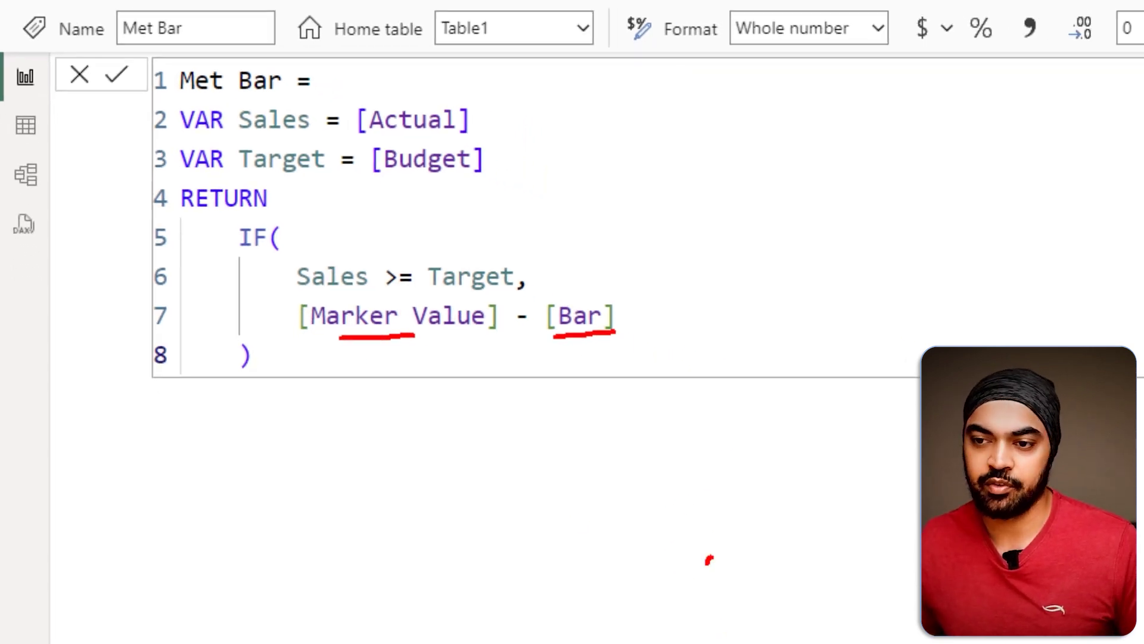
left_click_drag(692, 543, 667, 545)
key("Escape")
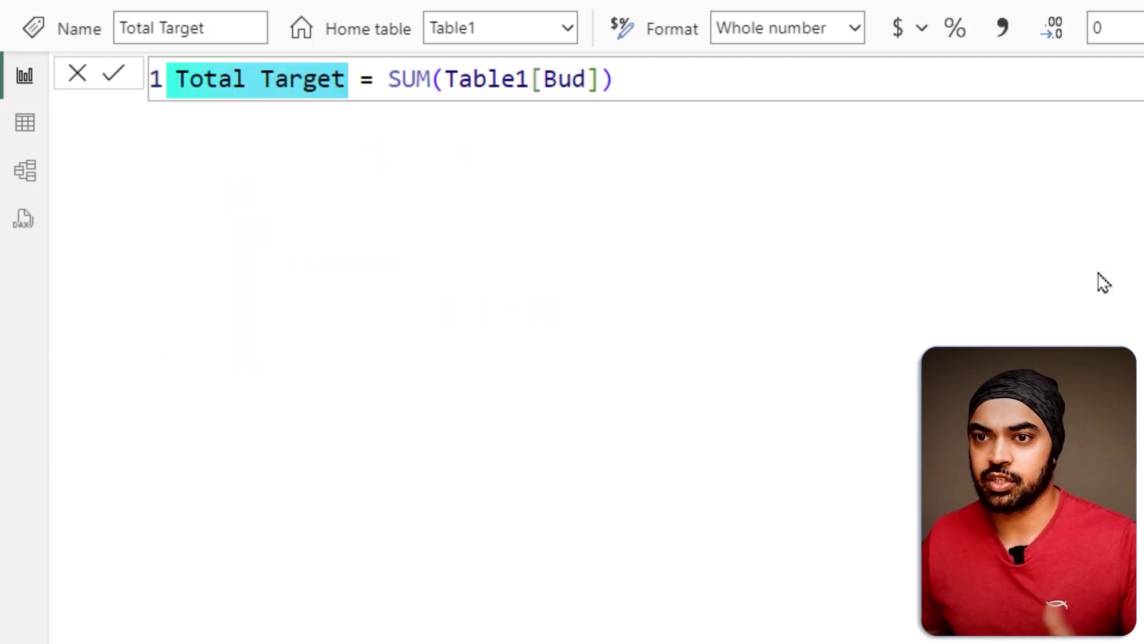
left_click(561, 78)
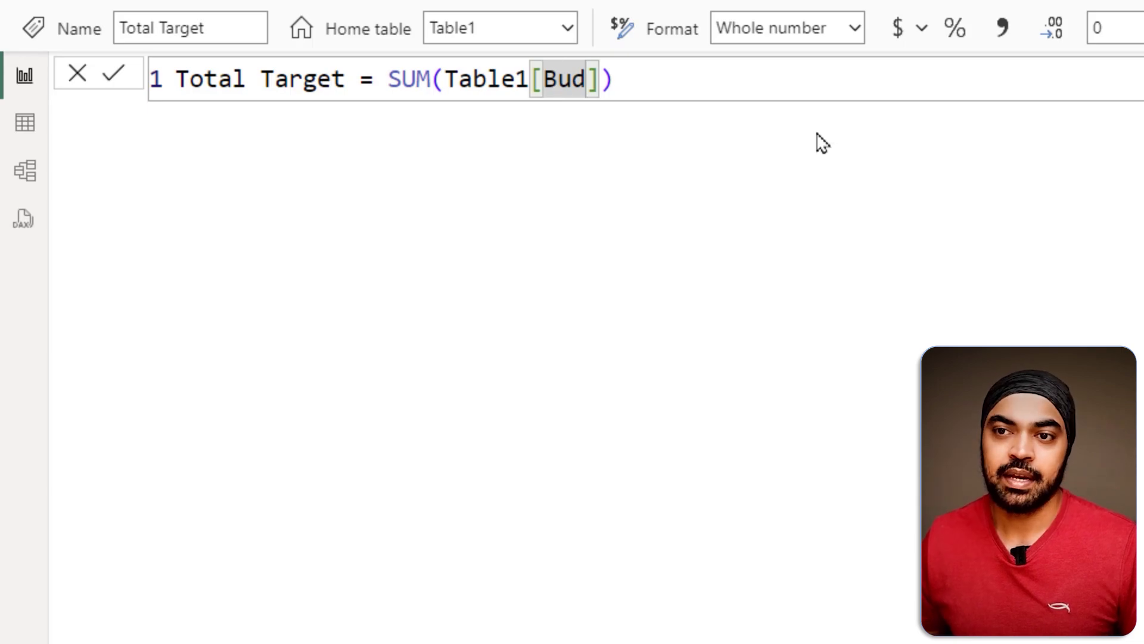
left_click(595, 286)
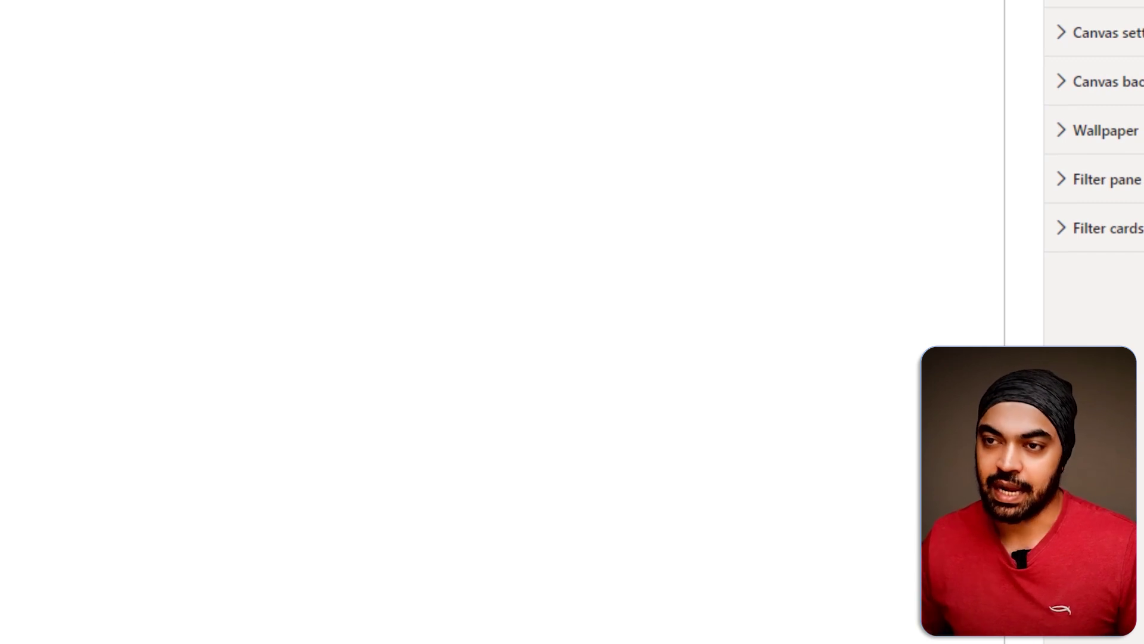
Add a line and stacked column chart to the blank page and put Cat on its X-axis.
right_click(153, 68)
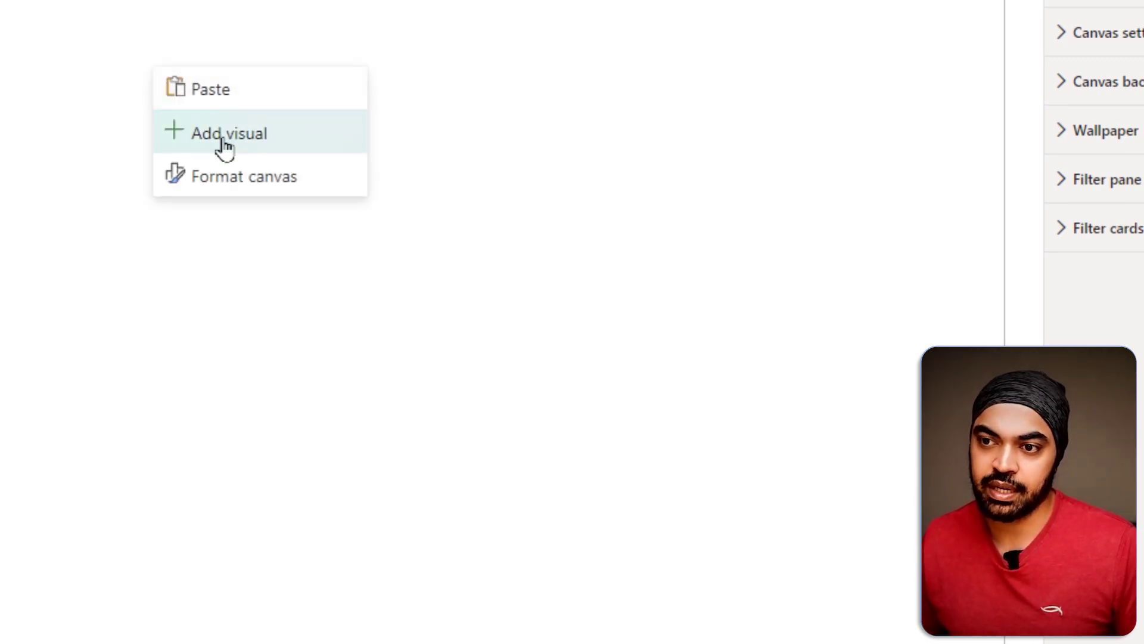
left_click(248, 149)
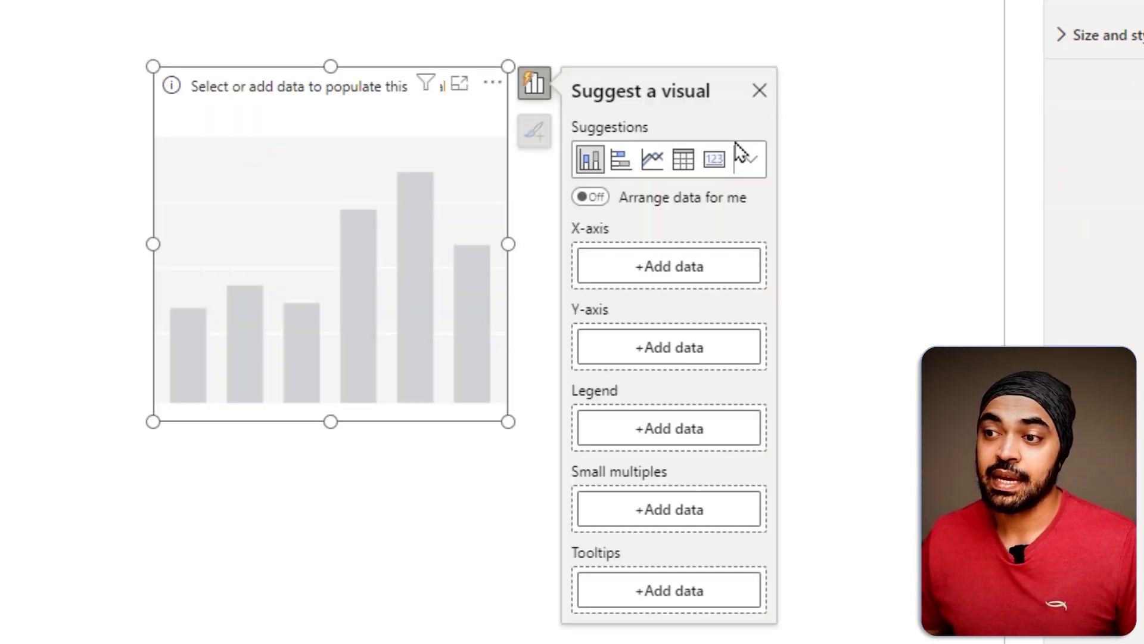
left_click(752, 158)
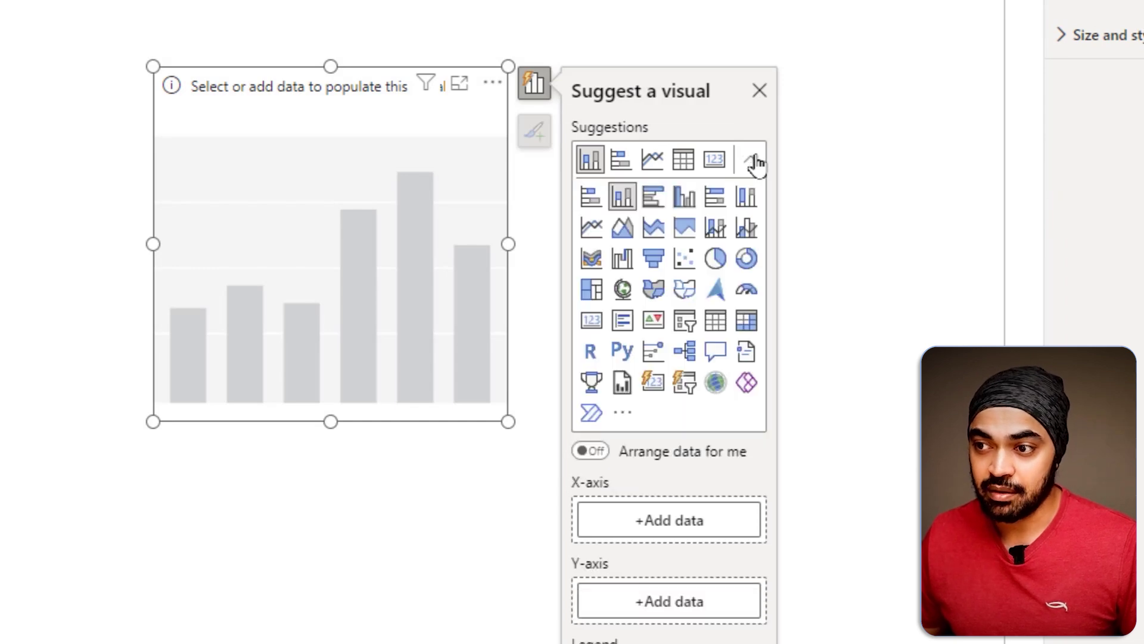
left_click(716, 229)
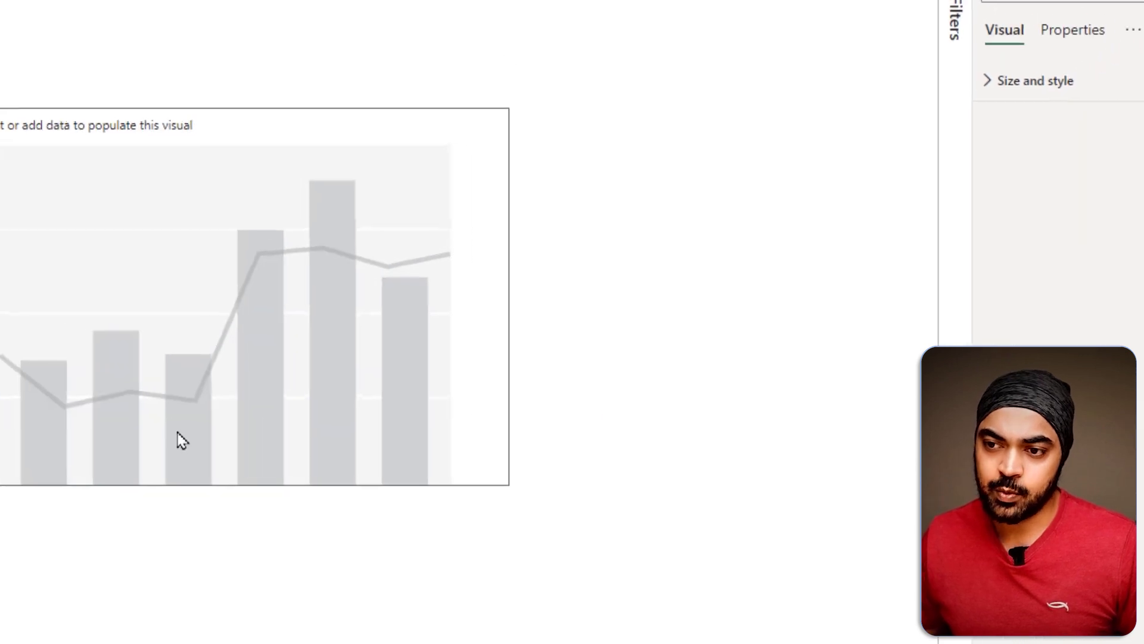
left_click(495, 378)
left_click(717, 273)
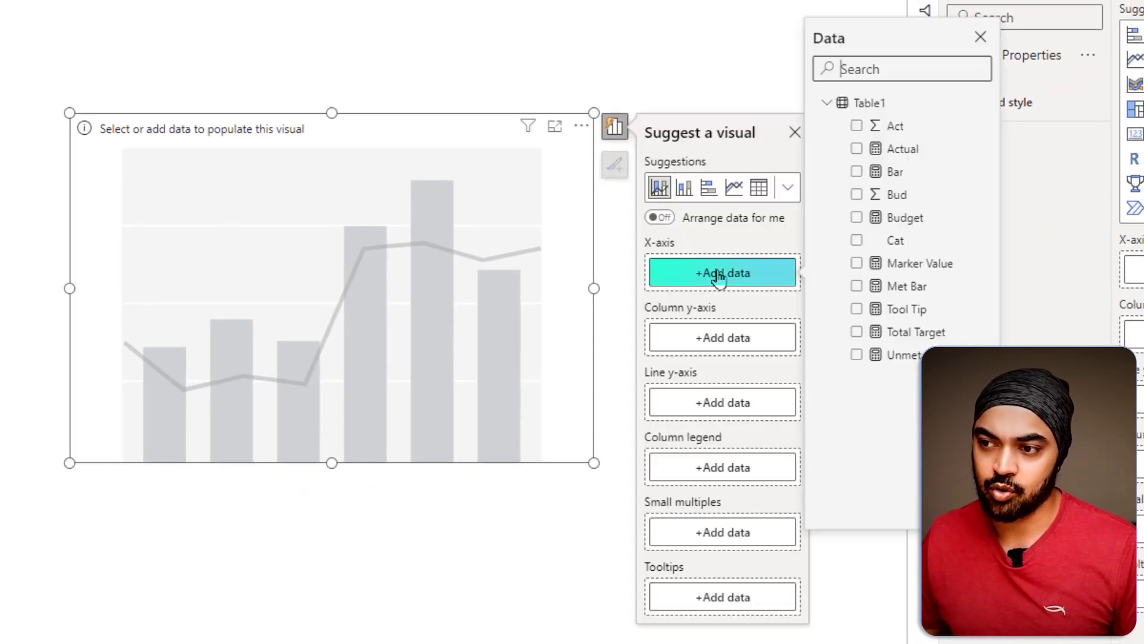
left_click(884, 241)
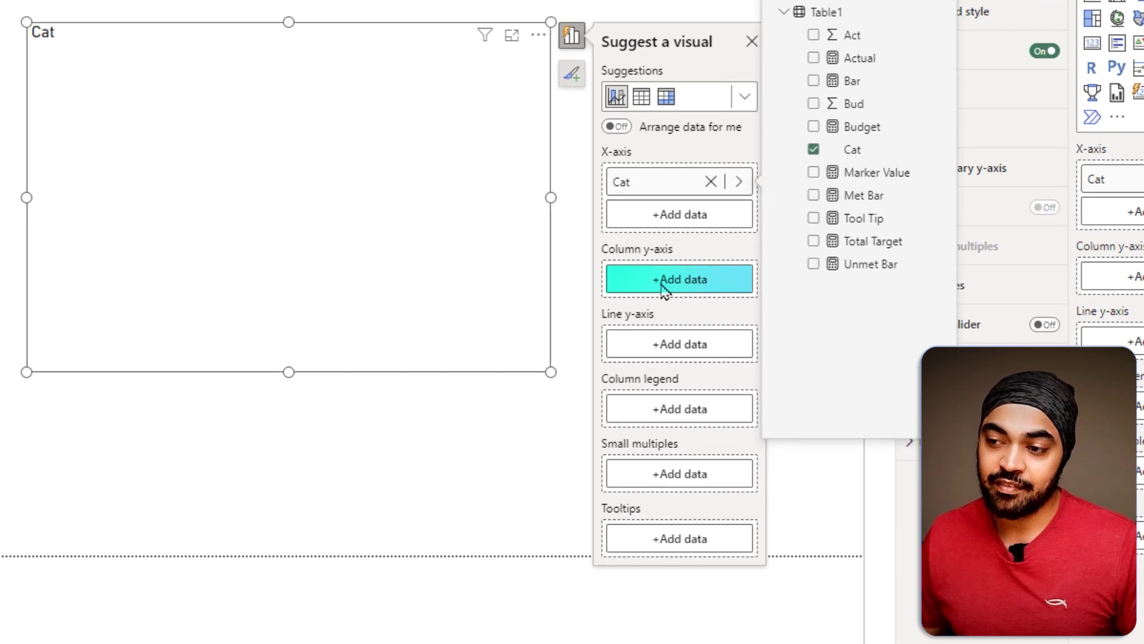
Add the Bar, Met Bar and Unmet Bar measures to the chart's column y-axis.
left_click(664, 291)
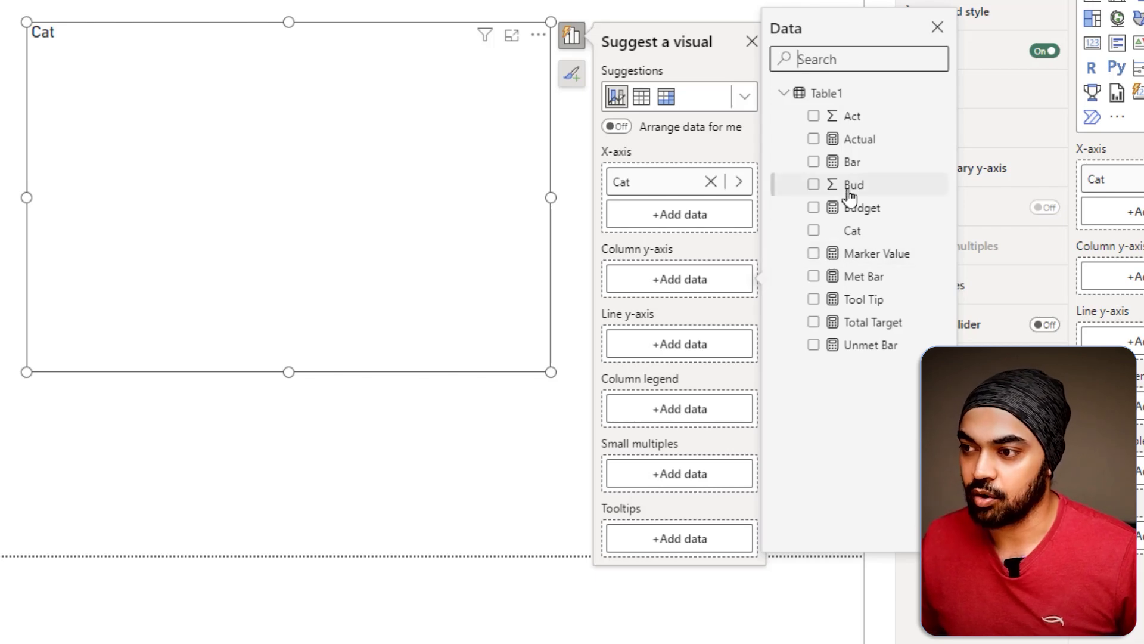
left_click(815, 164)
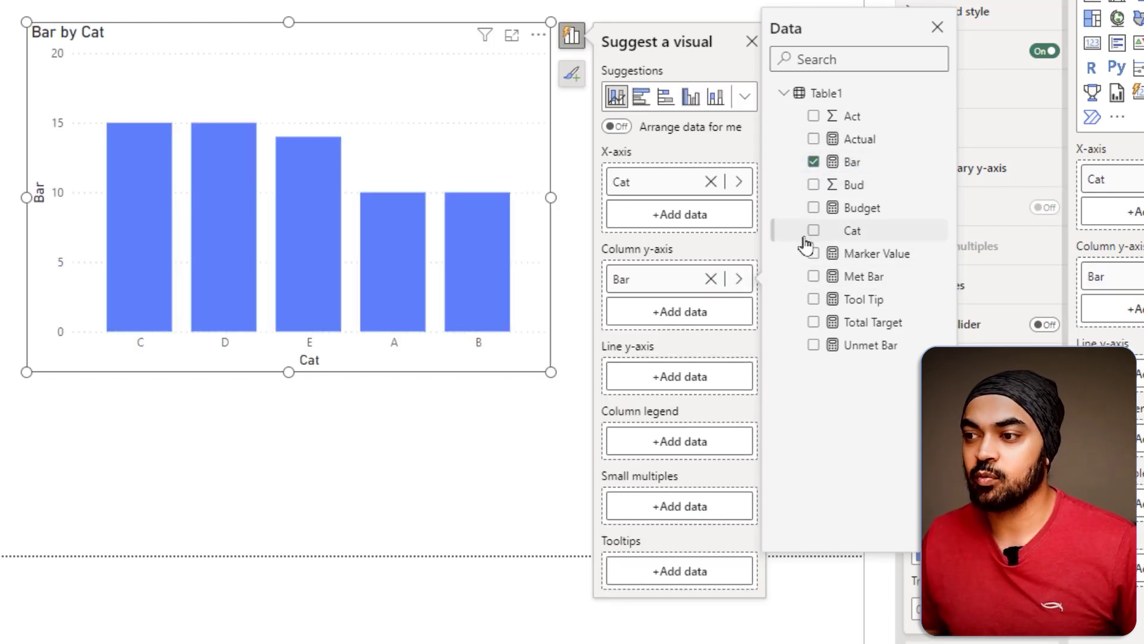
left_click(812, 279)
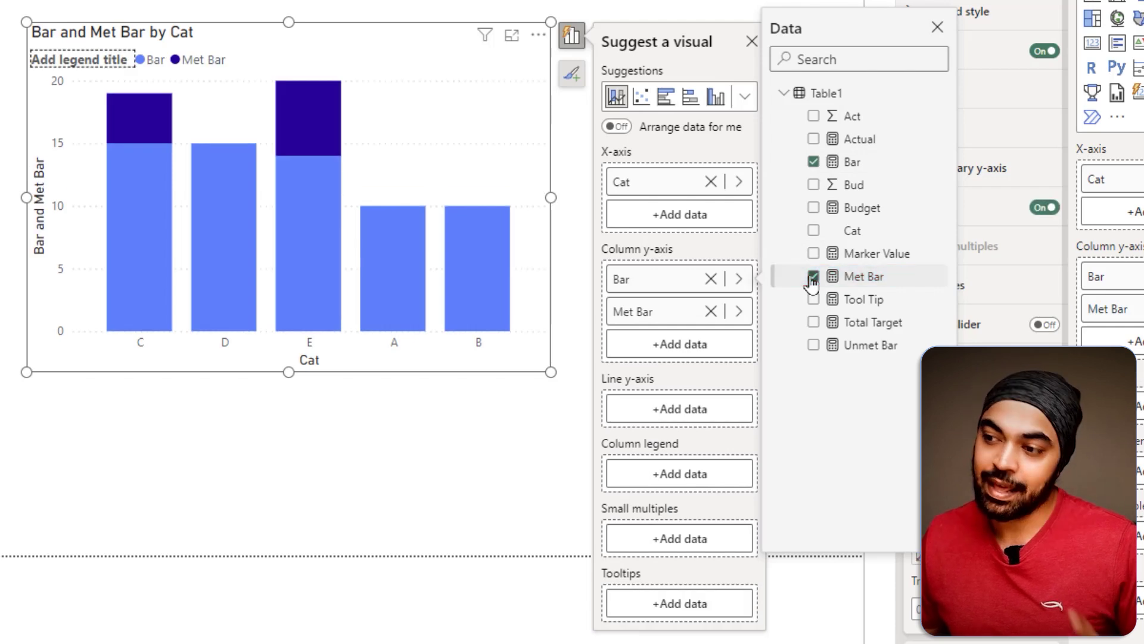
left_click(813, 346)
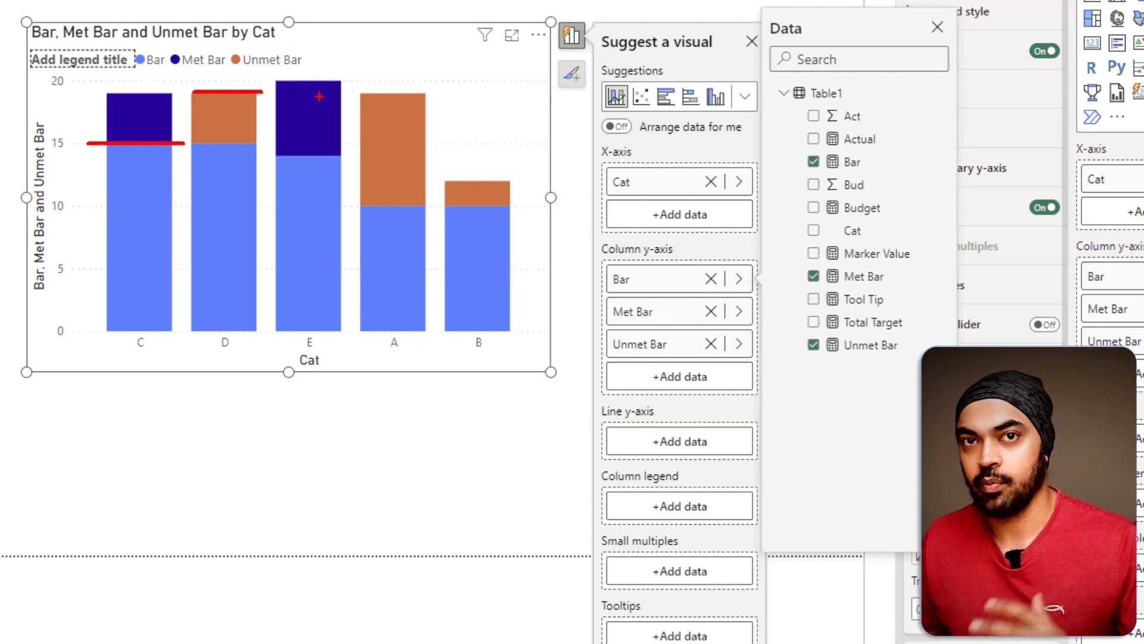
key("Escape")
key("Escape")
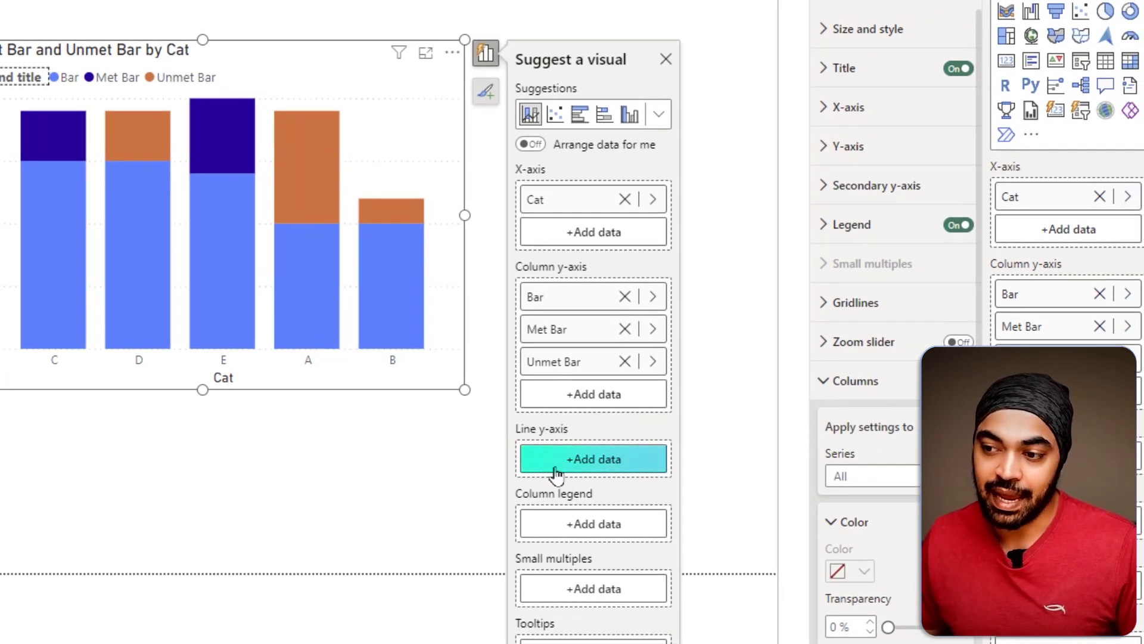
Add the Total Target measure to the chart's line y-axis.
left_click(557, 473)
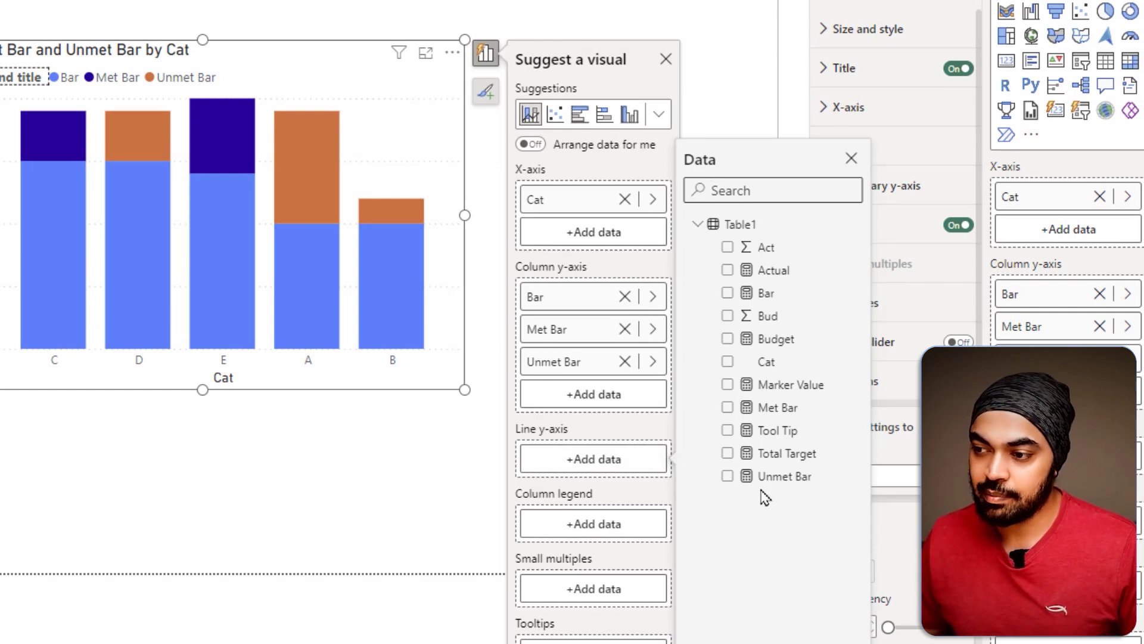
left_click(728, 454)
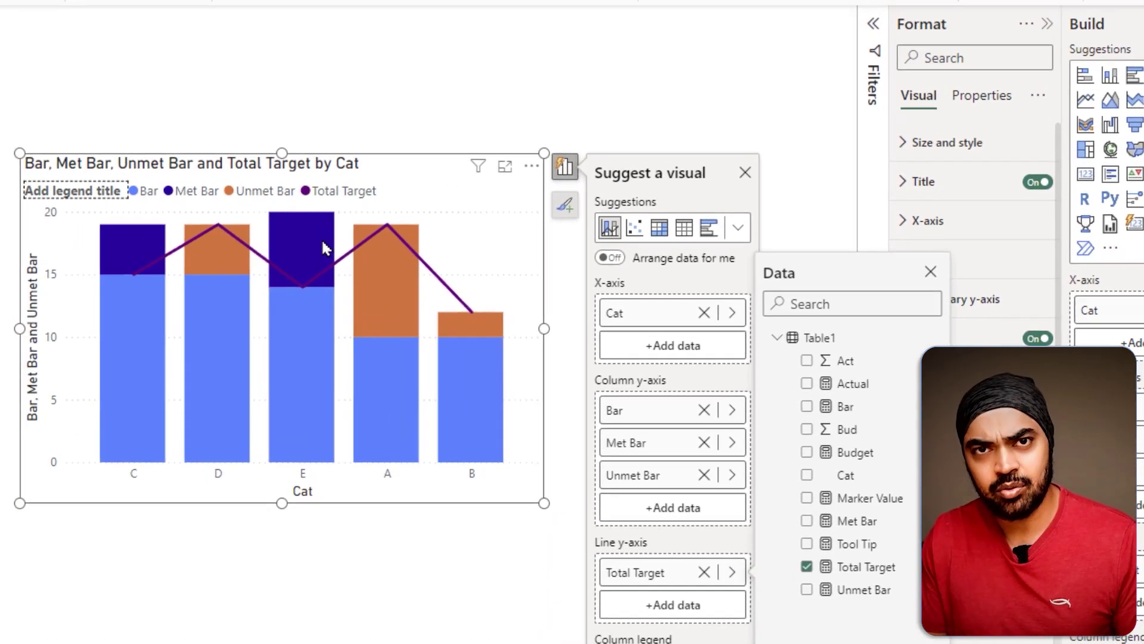
key("Escape")
left_click(442, 93)
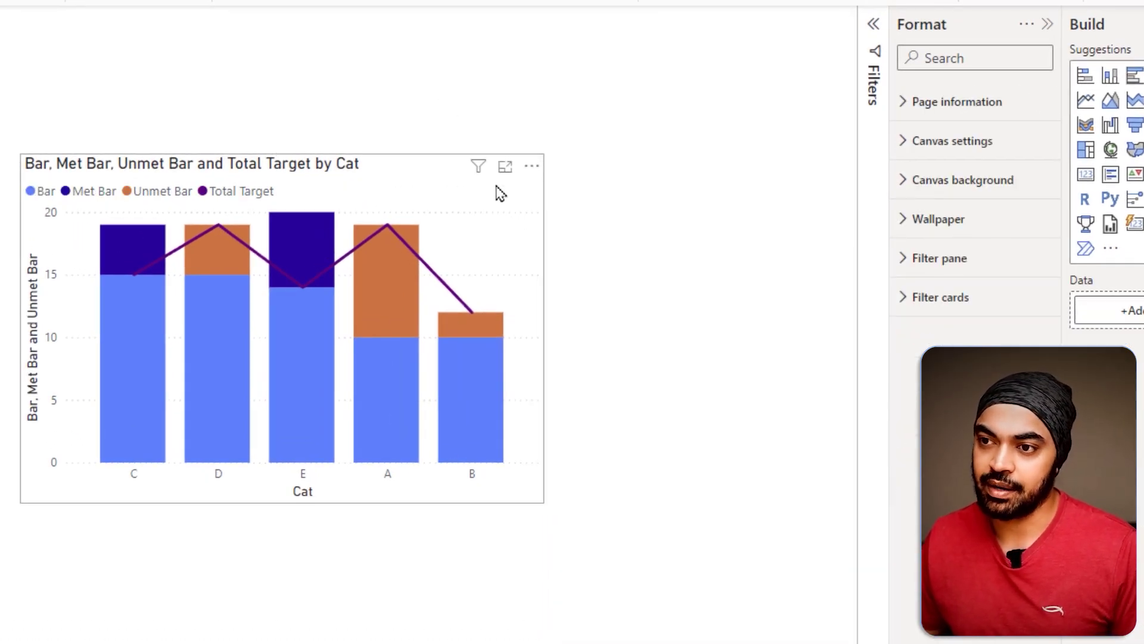
Hide the Total Target line by setting the line width of all series to 0 px.
left_click(459, 205)
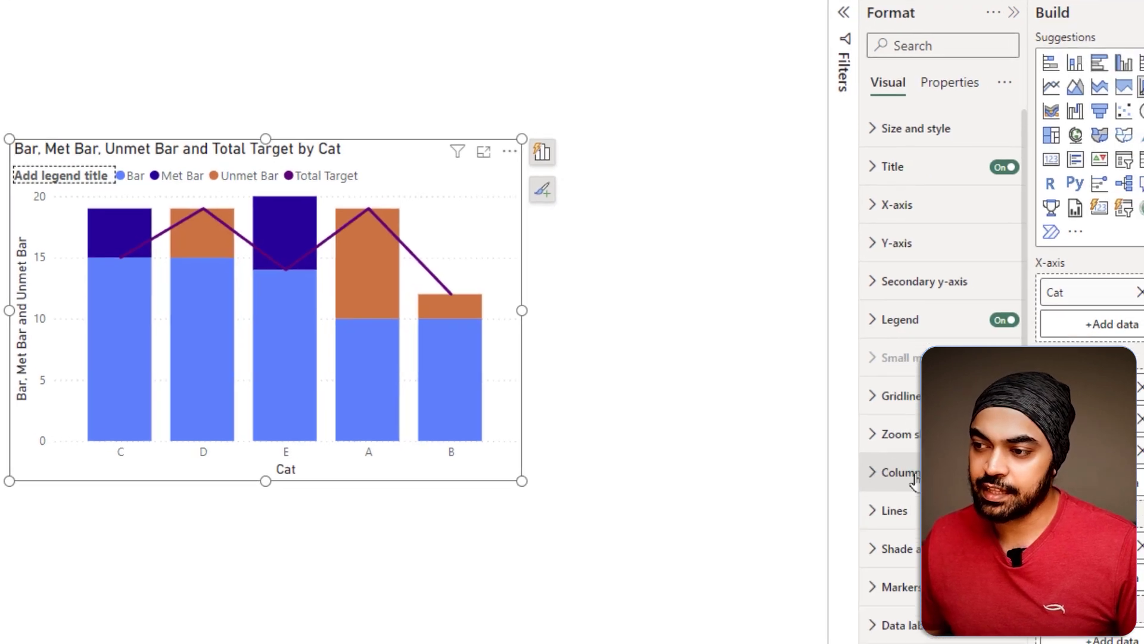
left_click(774, 412)
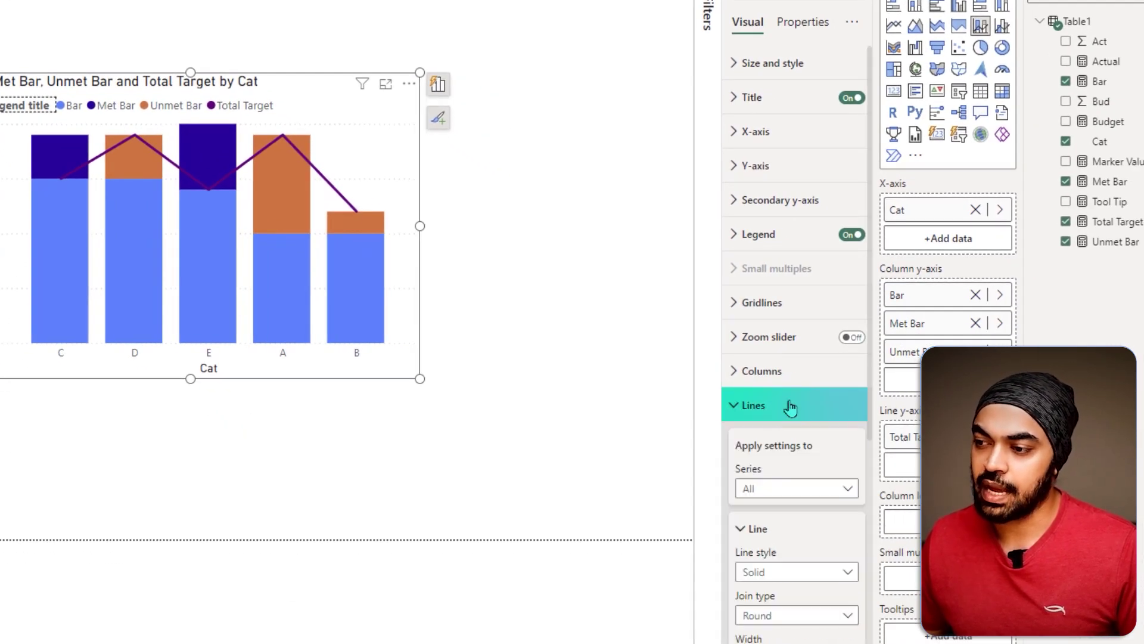
scroll(782, 411, "down", 3)
scroll(783, 411, "down", 4)
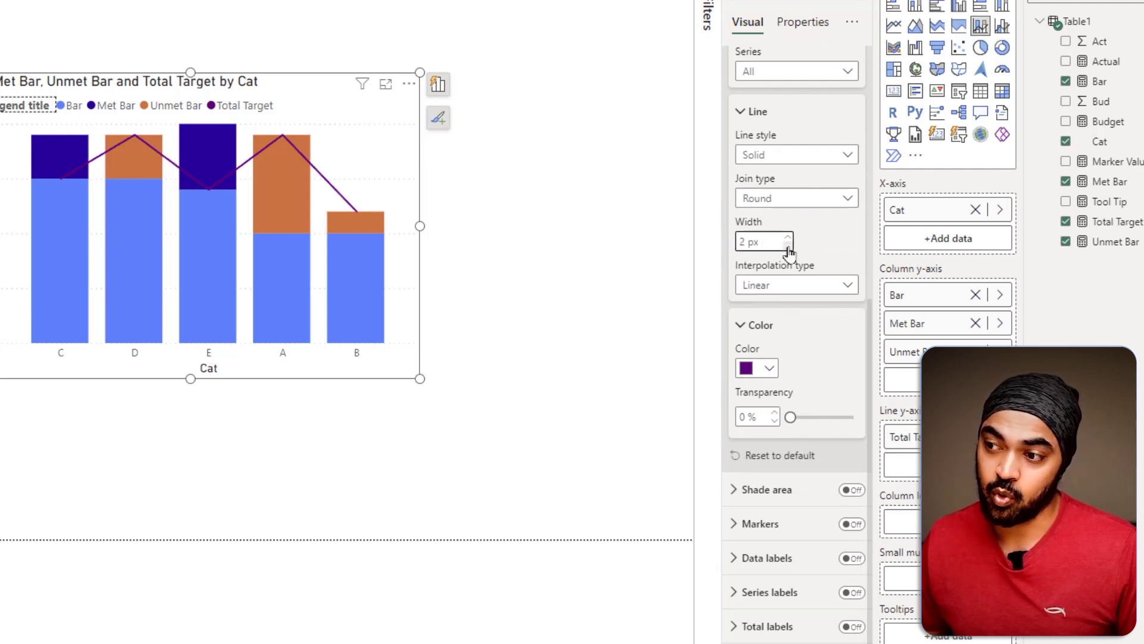
left_click(788, 246)
left_click(787, 246)
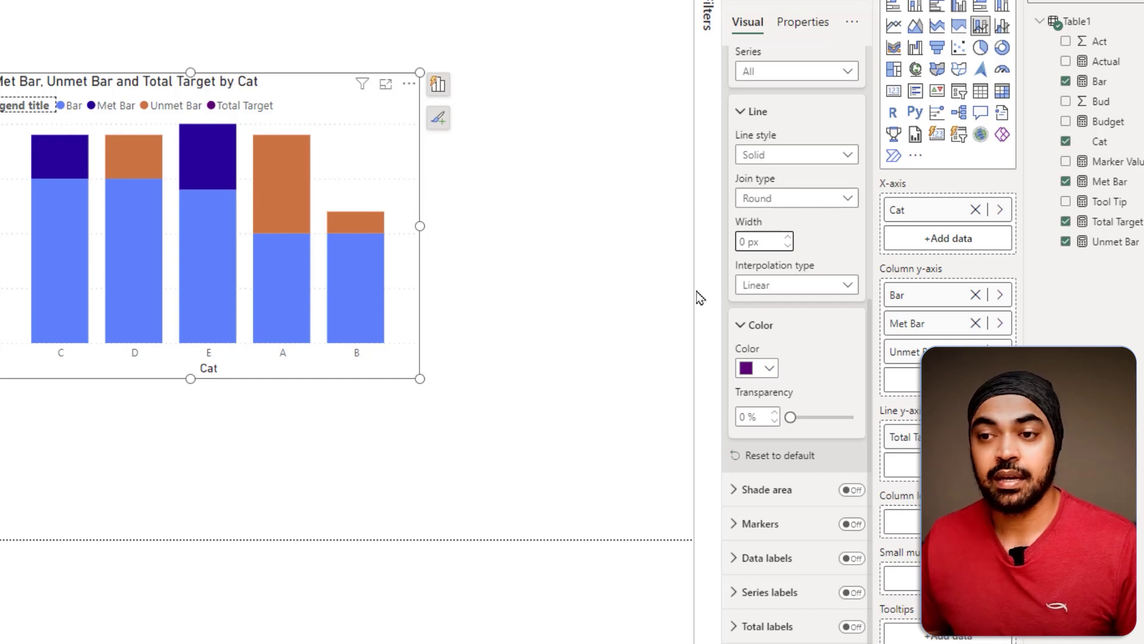
scroll(813, 388, "down", 1)
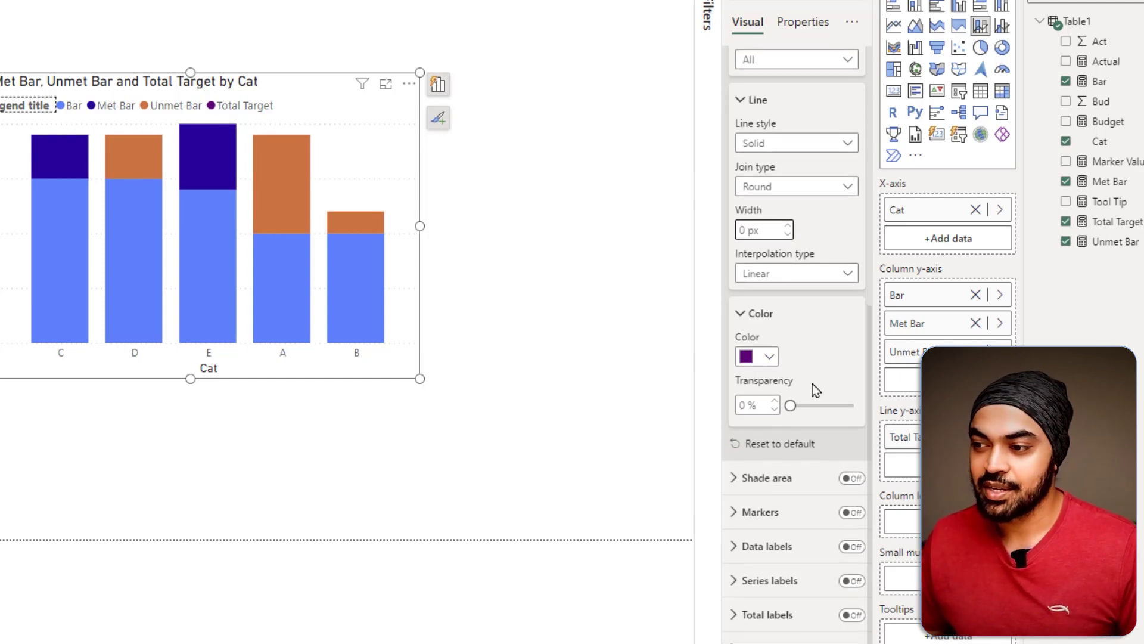
Turn on markers for the chart's line and change their shape type to a horizontal dash.
left_click(857, 516)
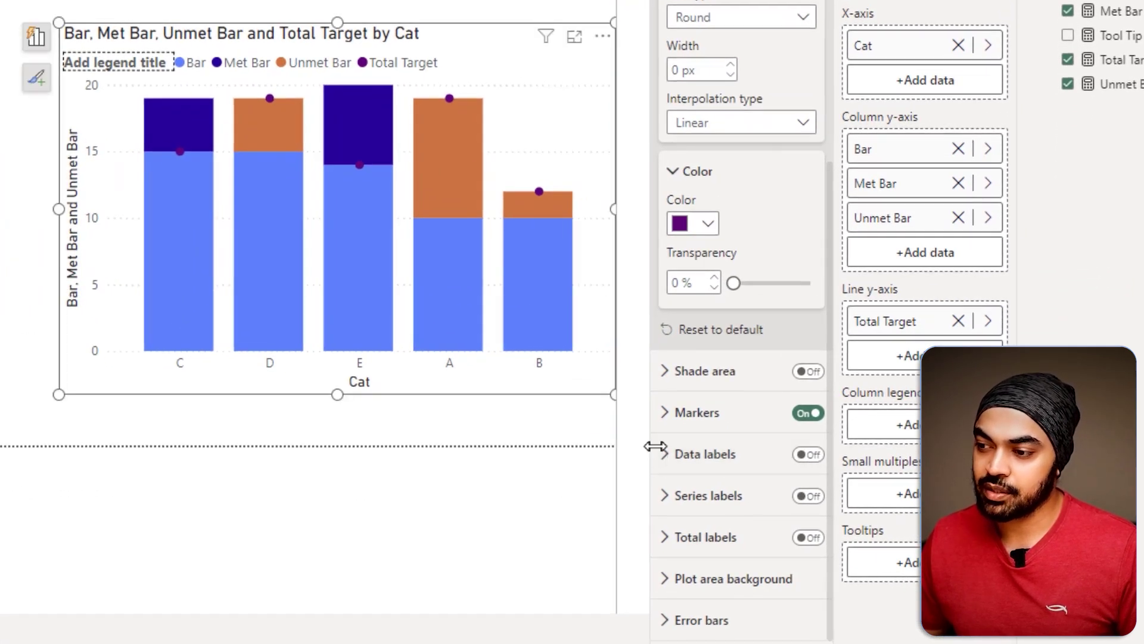
left_click(715, 414)
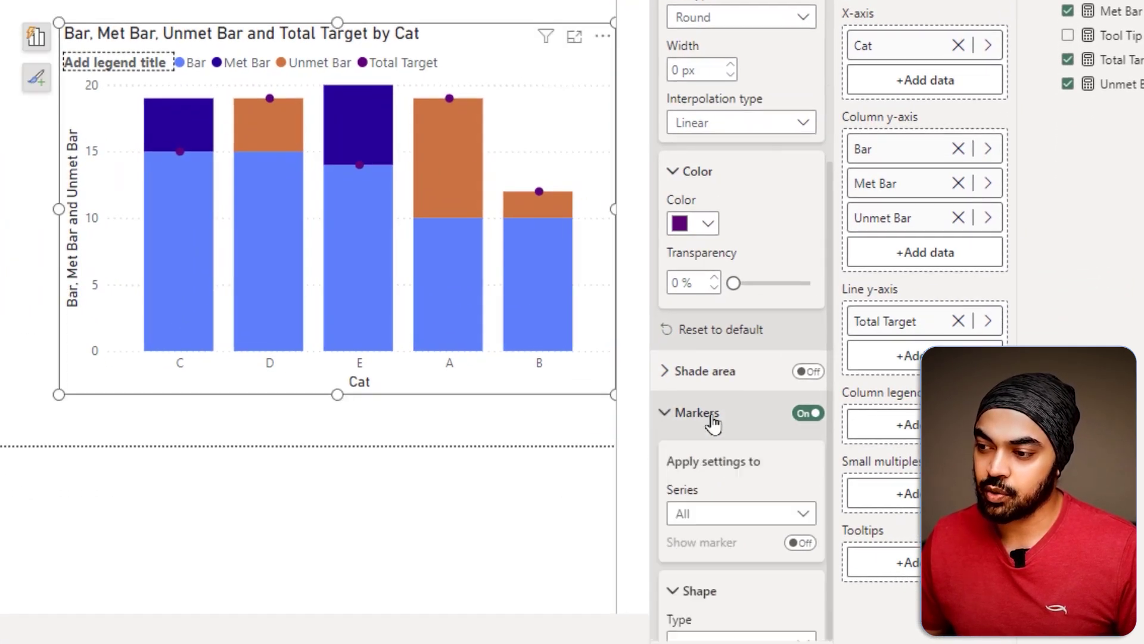
scroll(731, 452, "down", 3)
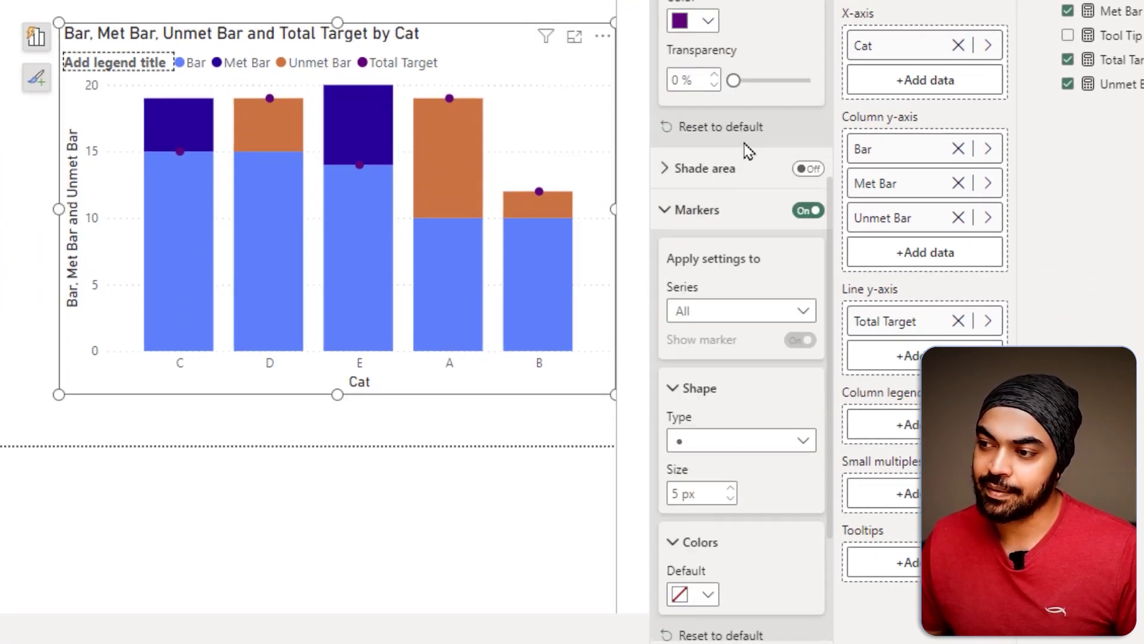
left_click(715, 453)
left_click(698, 562)
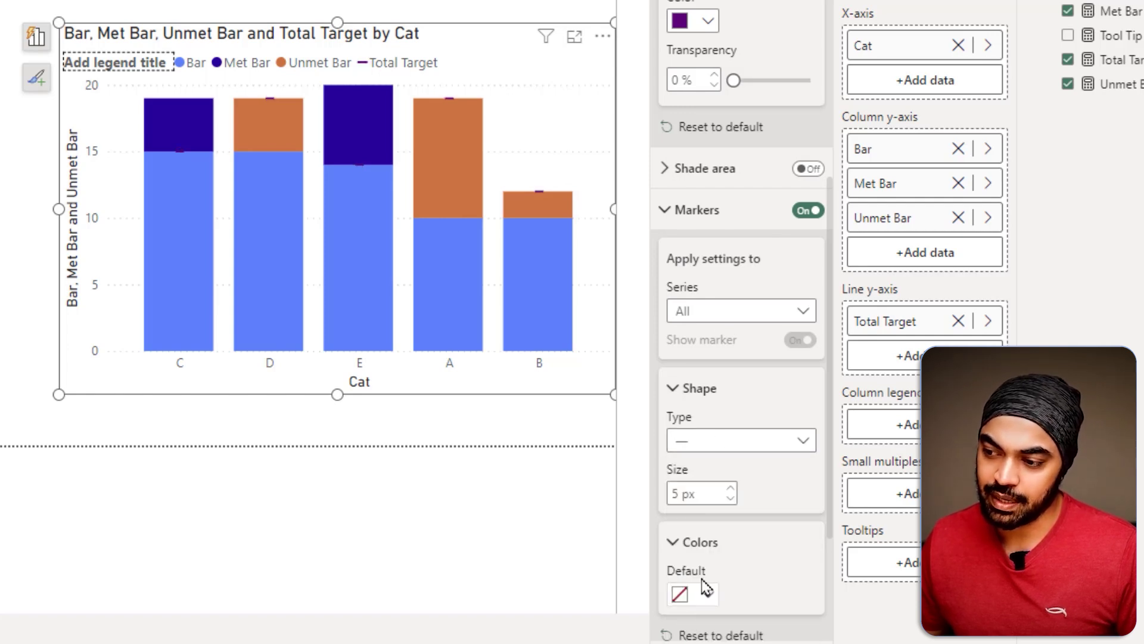
Set the marker size for all line series to 10 px and deselect the chart.
double_click(679, 494)
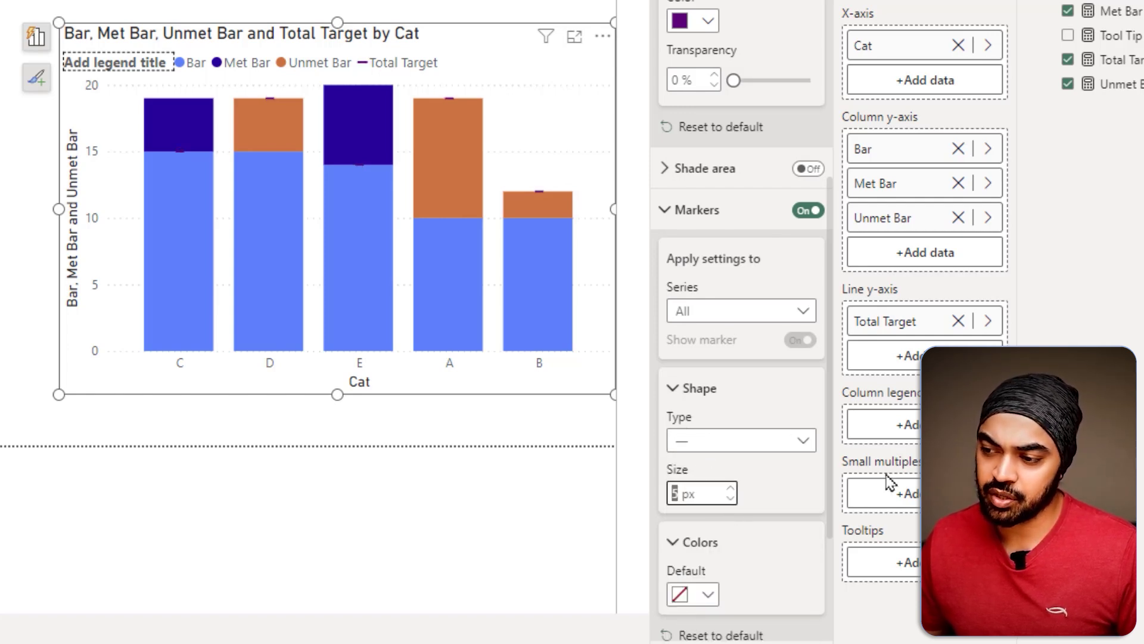
type("10")
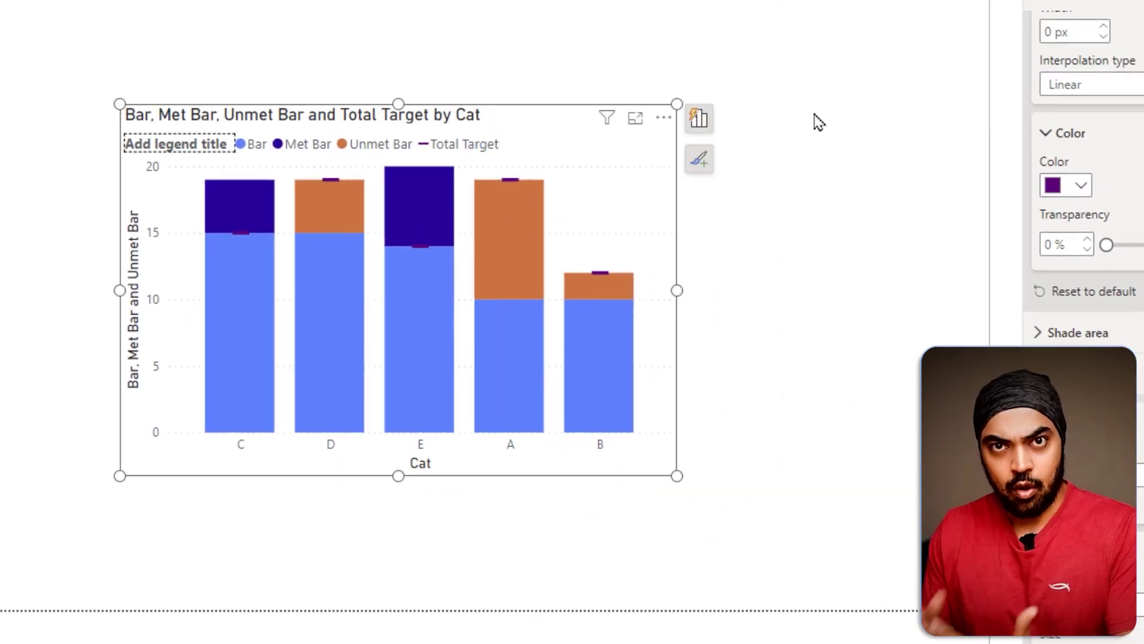
left_click(758, 41)
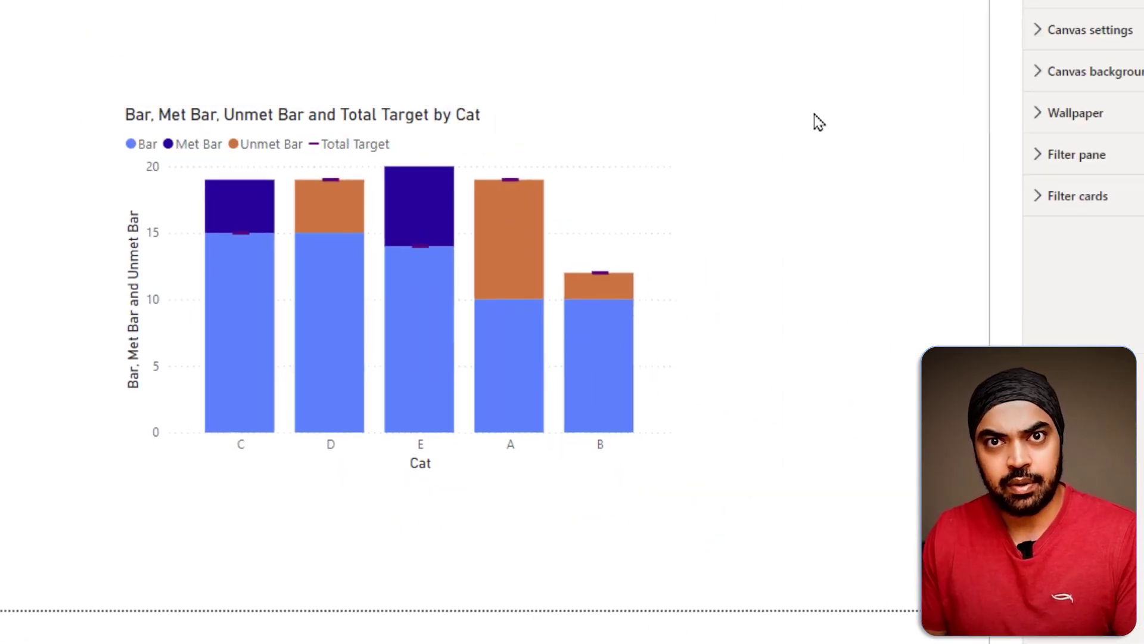
Change the column color of the Bar series to light grey.
left_click(616, 161)
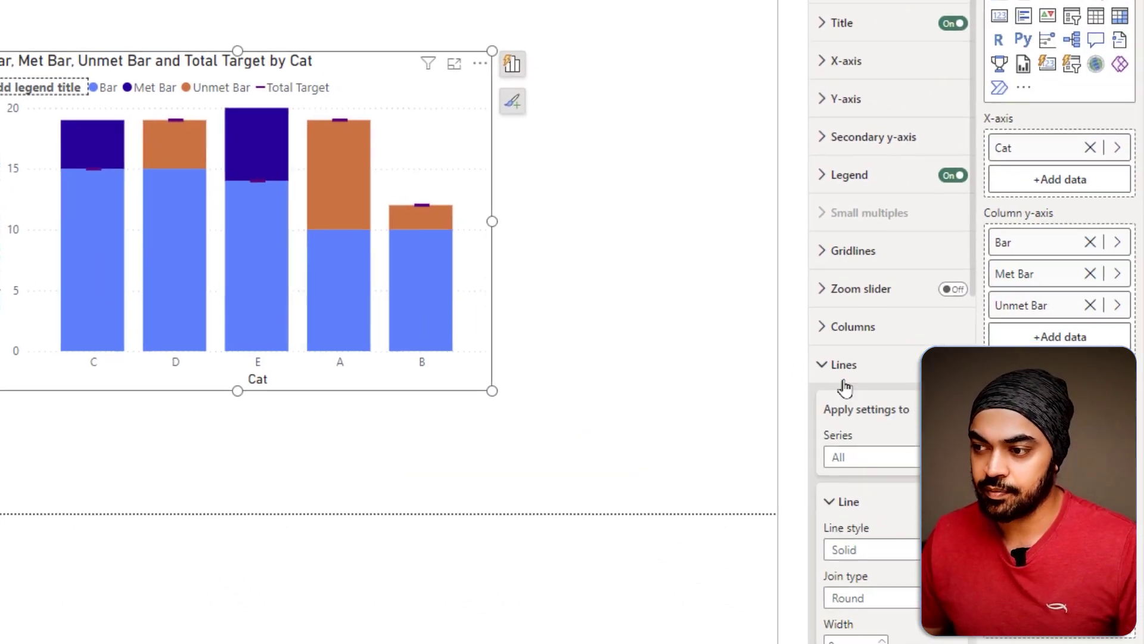
left_click(1049, 438)
left_click(1068, 409)
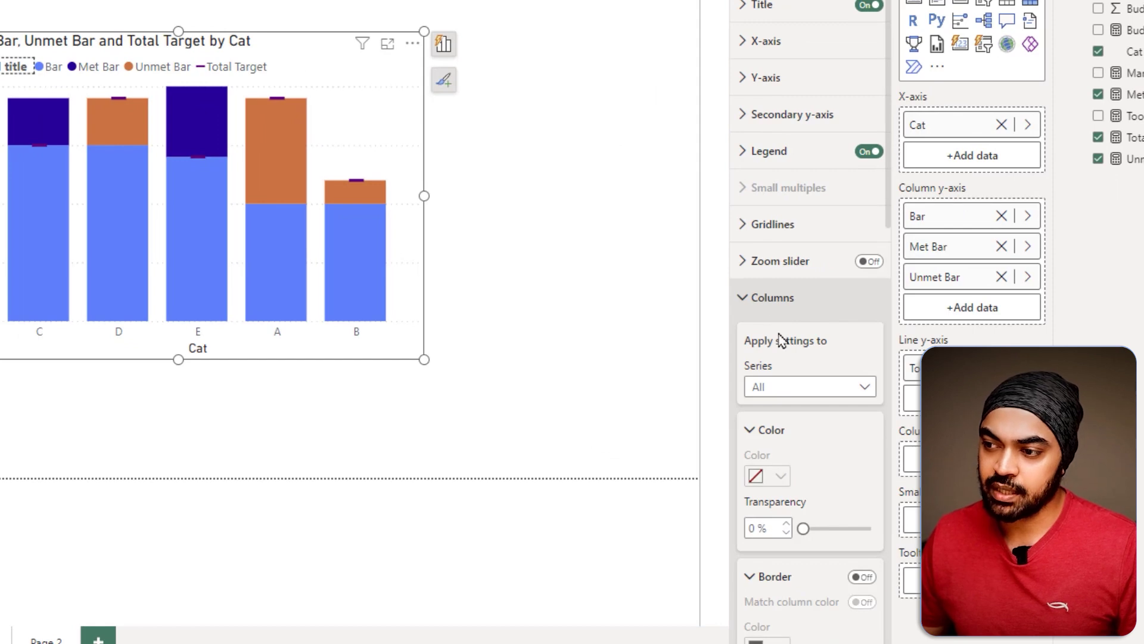
left_click(779, 393)
left_click(766, 433)
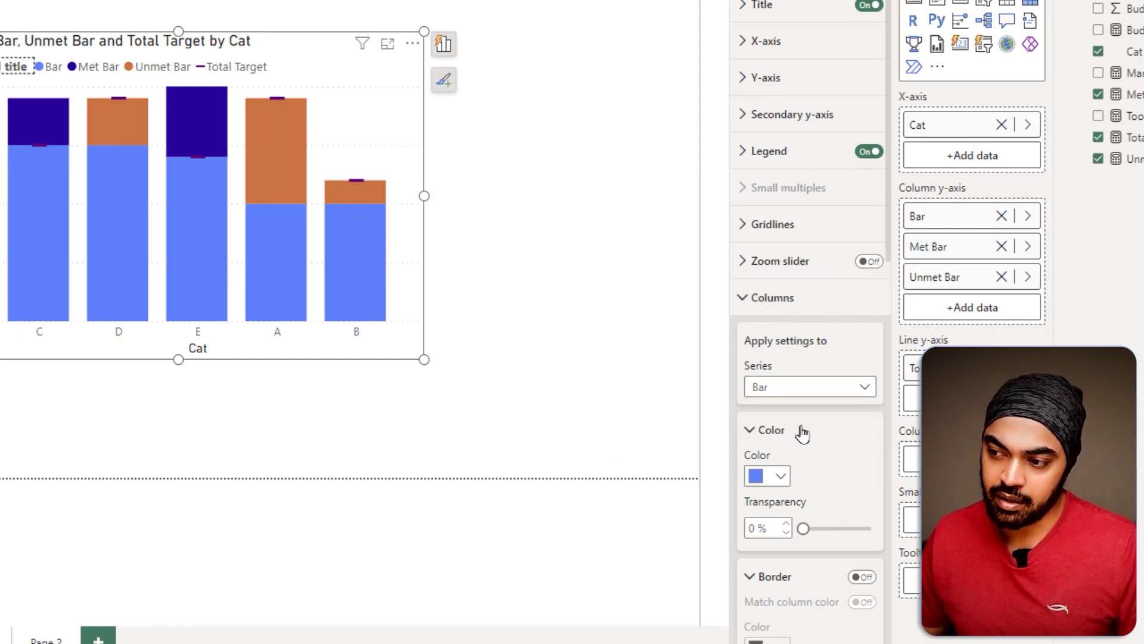
left_click(778, 477)
left_click(768, 235)
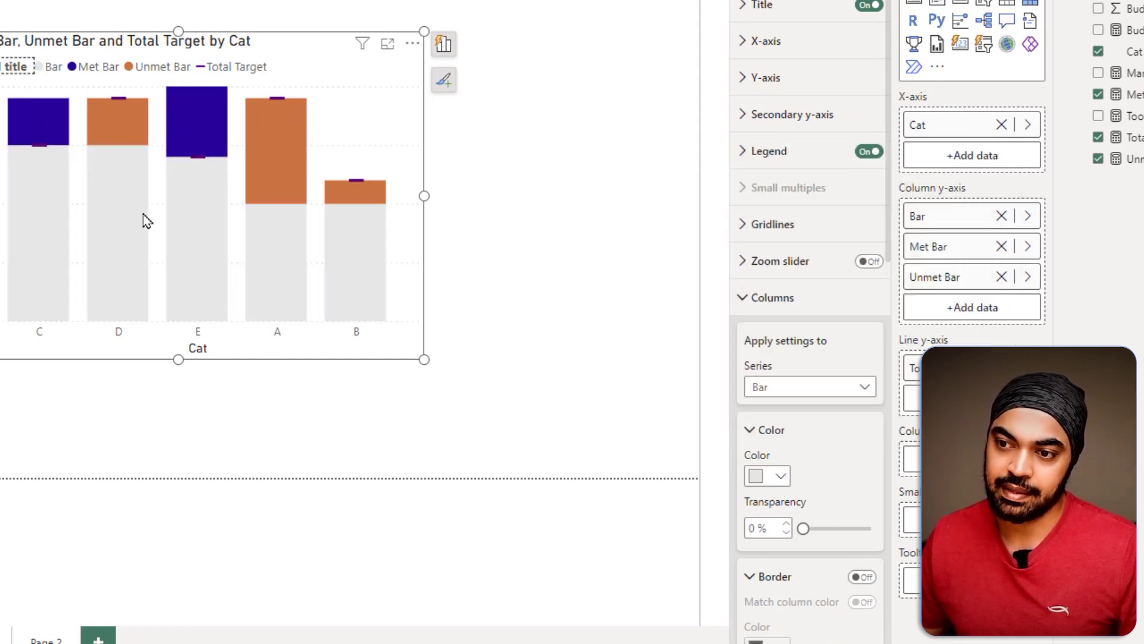
key("Escape")
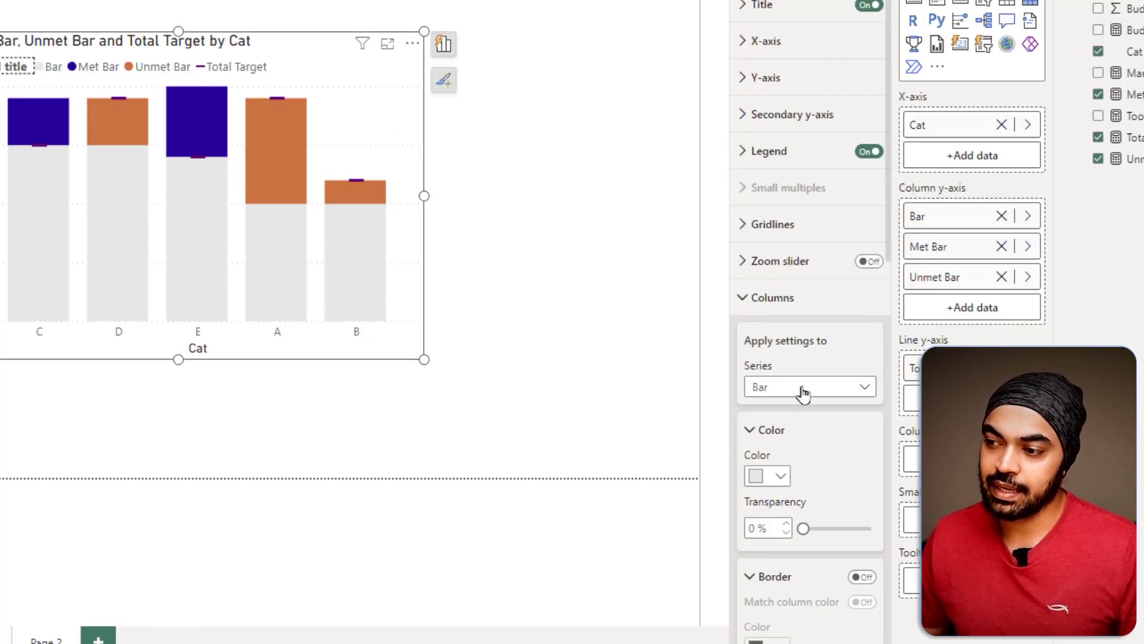
Change the column color of the Met Bar series to light blue.
left_click(802, 391)
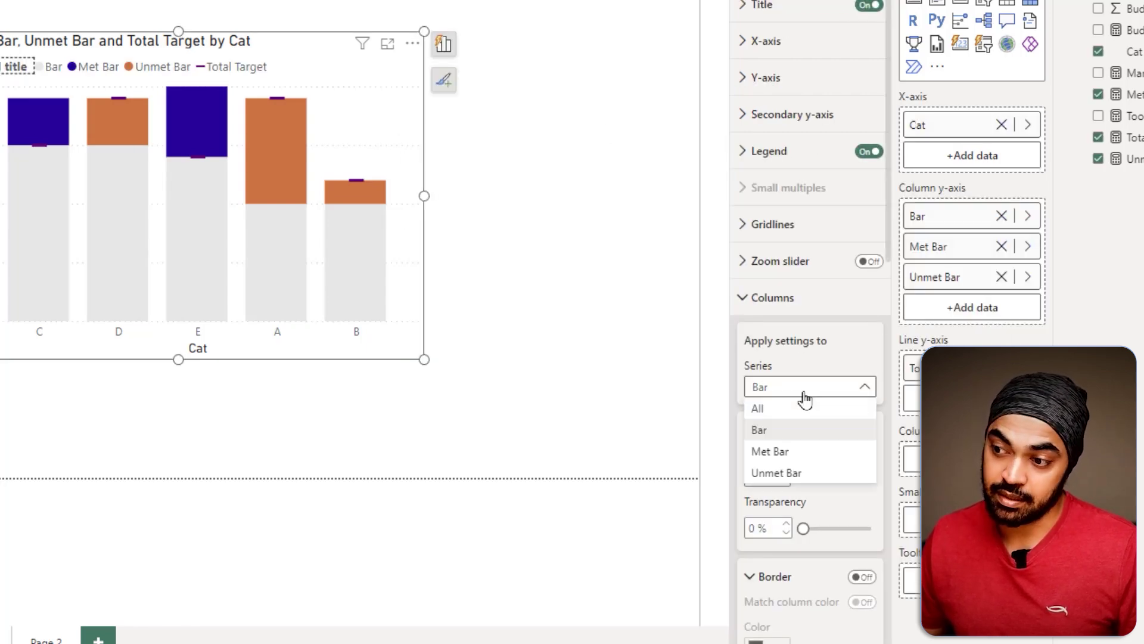
left_click(777, 453)
left_click(781, 476)
left_click(817, 400)
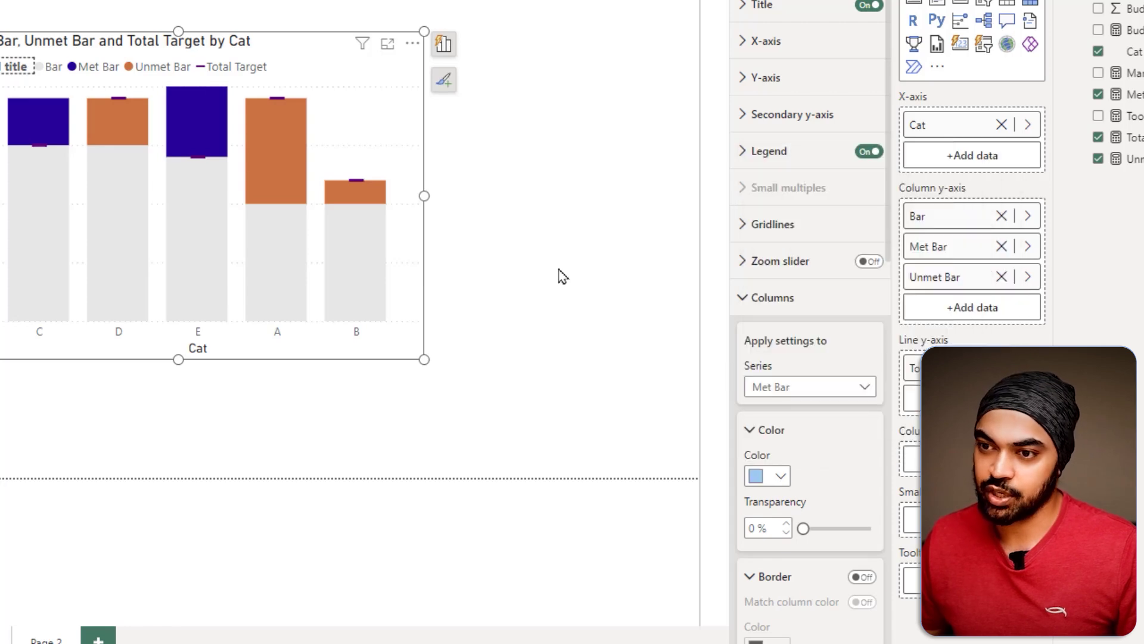
Change the column color of the Unmet Bar series to the red theme color and deselect the chart.
left_click(793, 388)
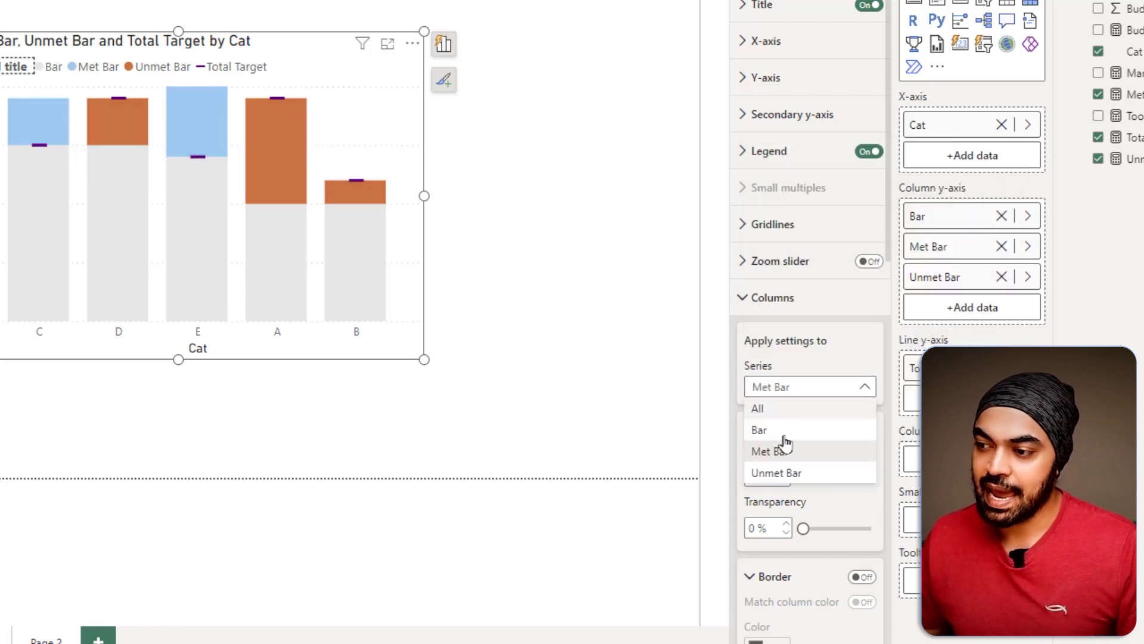
left_click(777, 473)
left_click(780, 477)
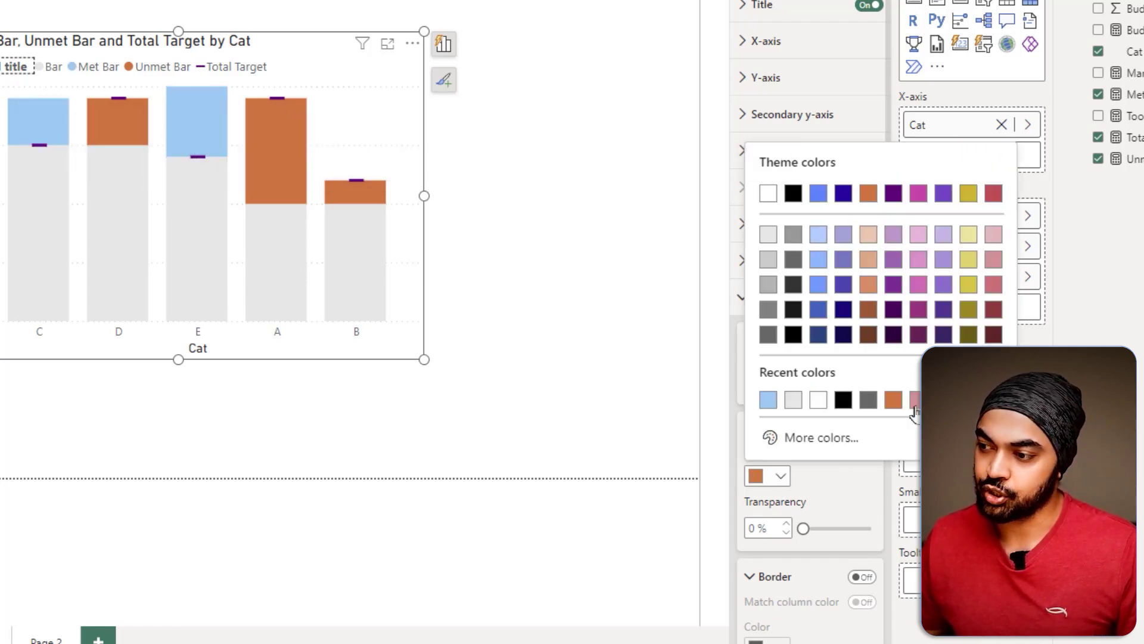
left_click(993, 193)
left_click(552, 66)
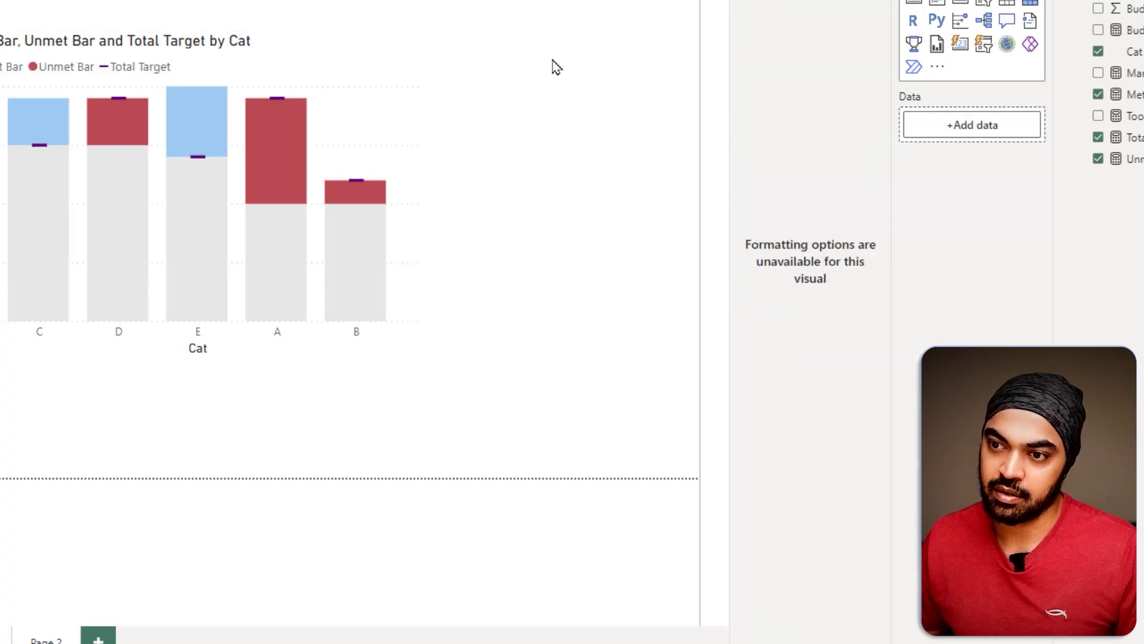
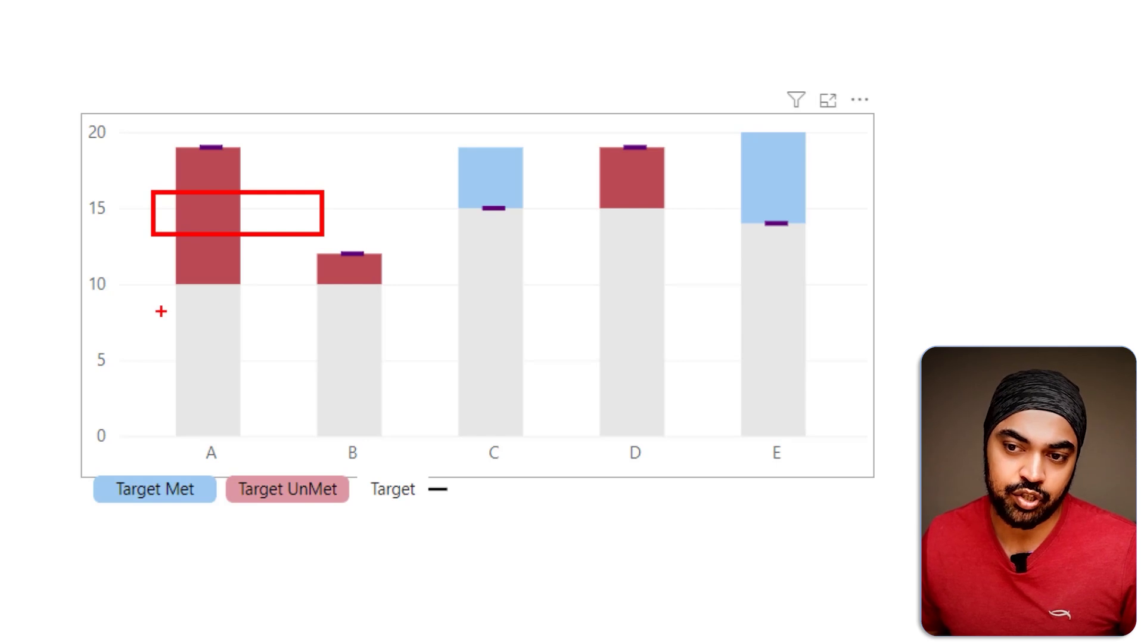
left_click_drag(144, 314, 253, 375)
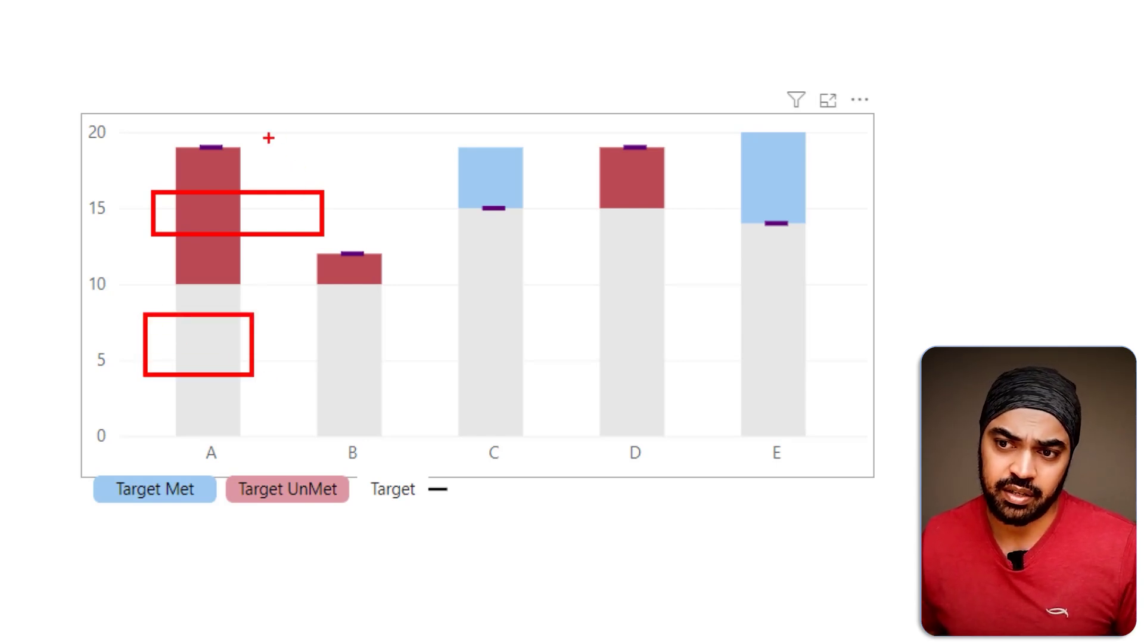
key("Escape")
left_click_drag(218, 144, 230, 125)
left_click_drag(251, 203, 275, 192)
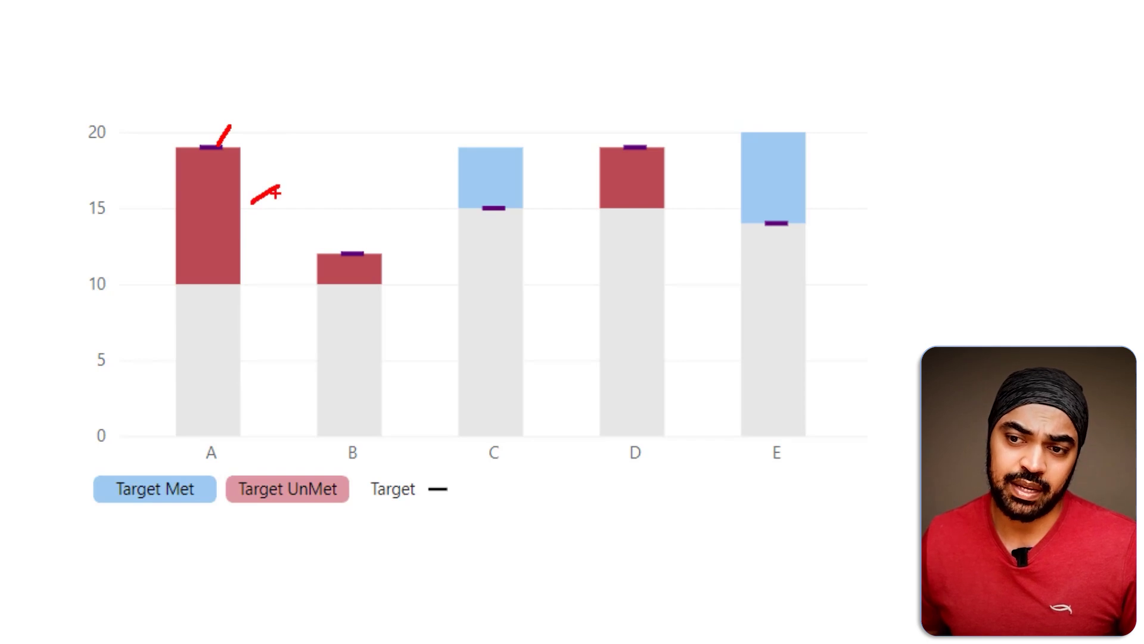
left_click_drag(263, 312, 266, 354)
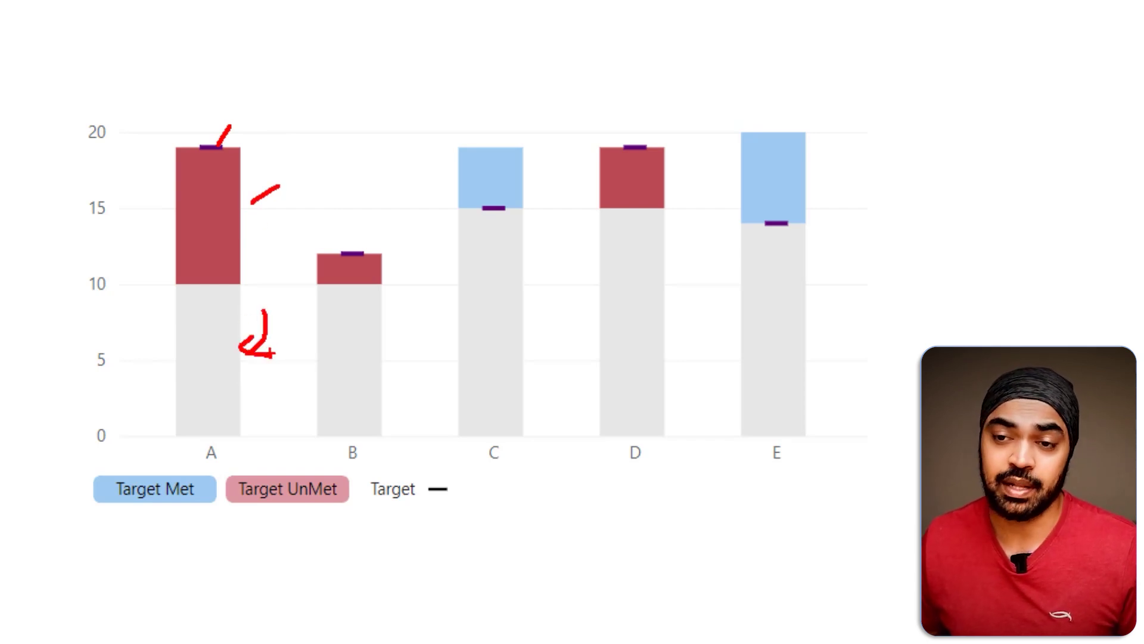
key("Escape")
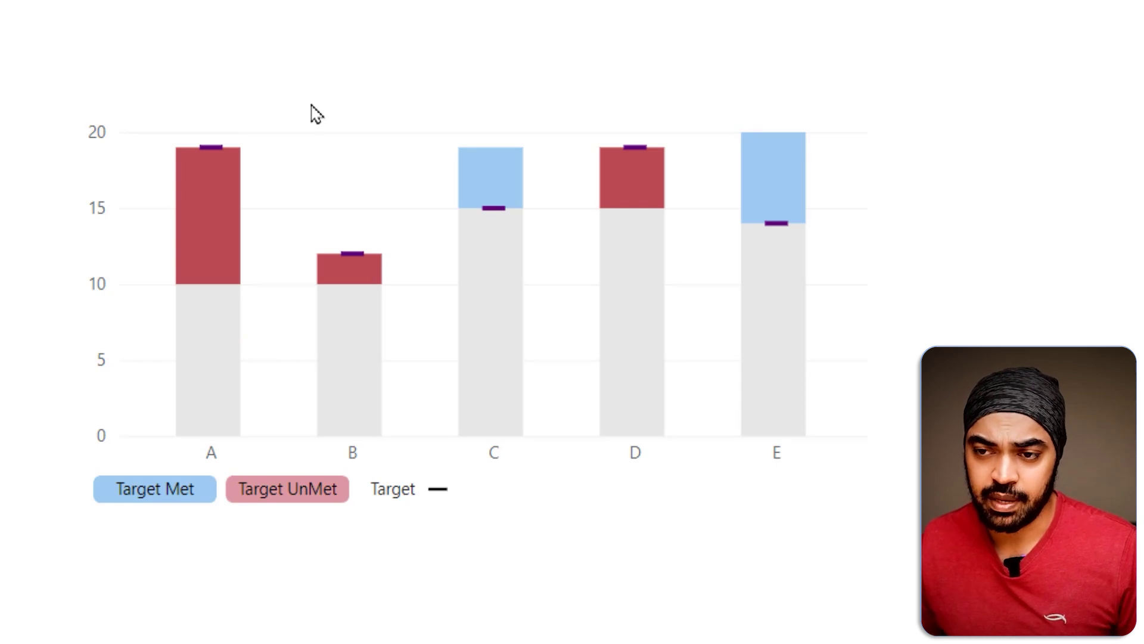
Examine the sales, target and deficit tooltip on column A of the finished chart and the custom legend beneath it.
mouse_move(200, 210)
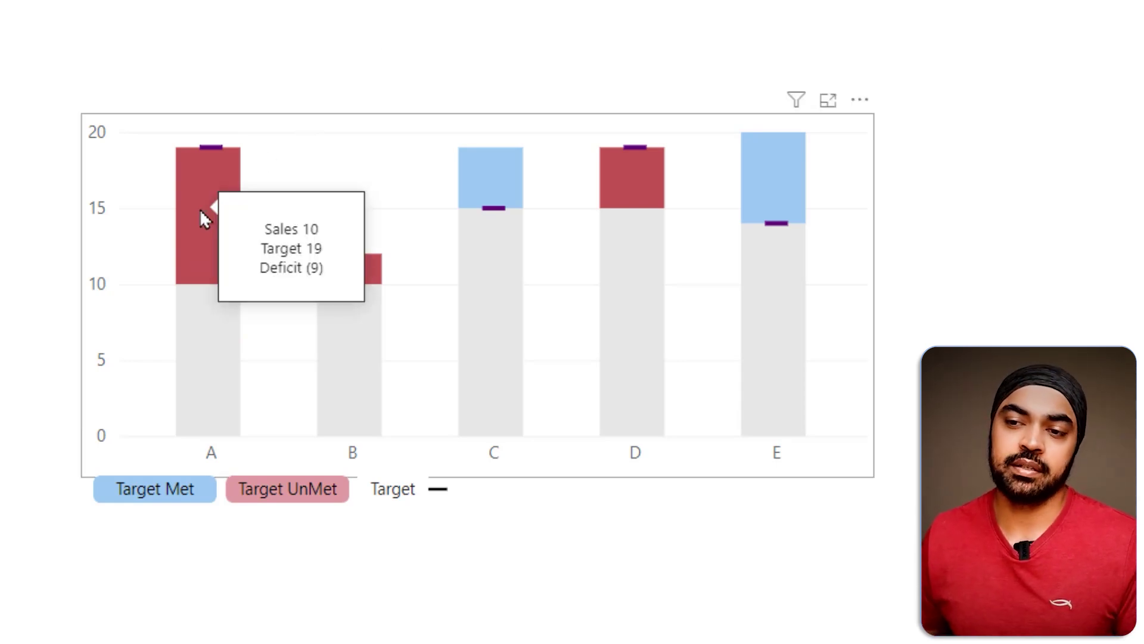
key("ctrl+2")
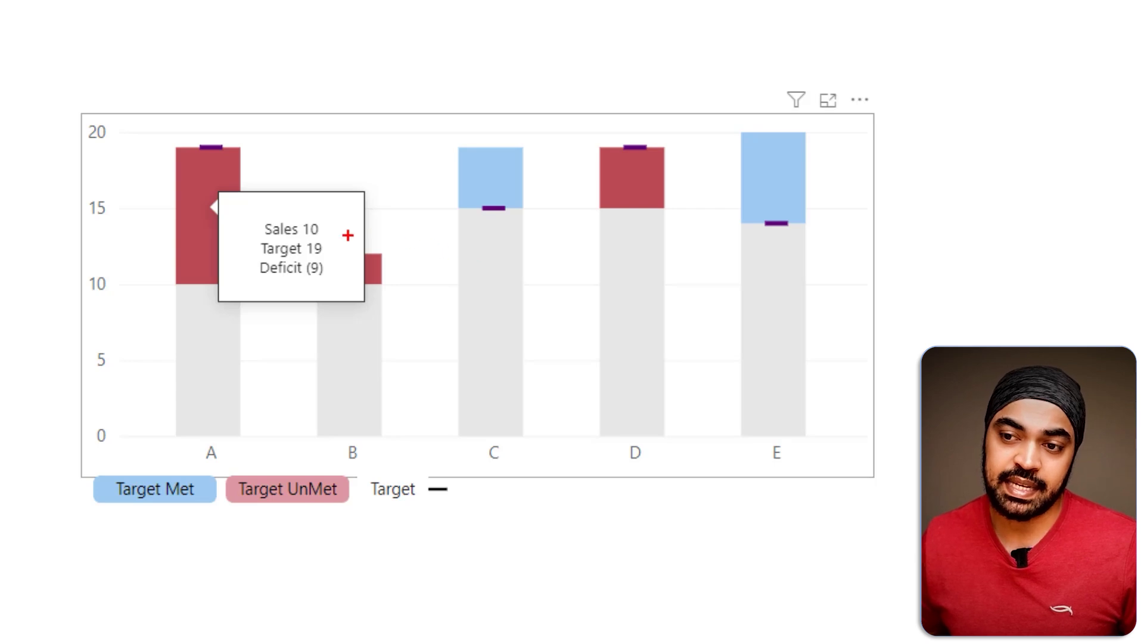
mouse_move(335, 230)
left_mouse_down()
mouse_move(350, 216)
mouse_move(350, 241)
left_mouse_up()
left_click_drag(238, 138, 253, 125)
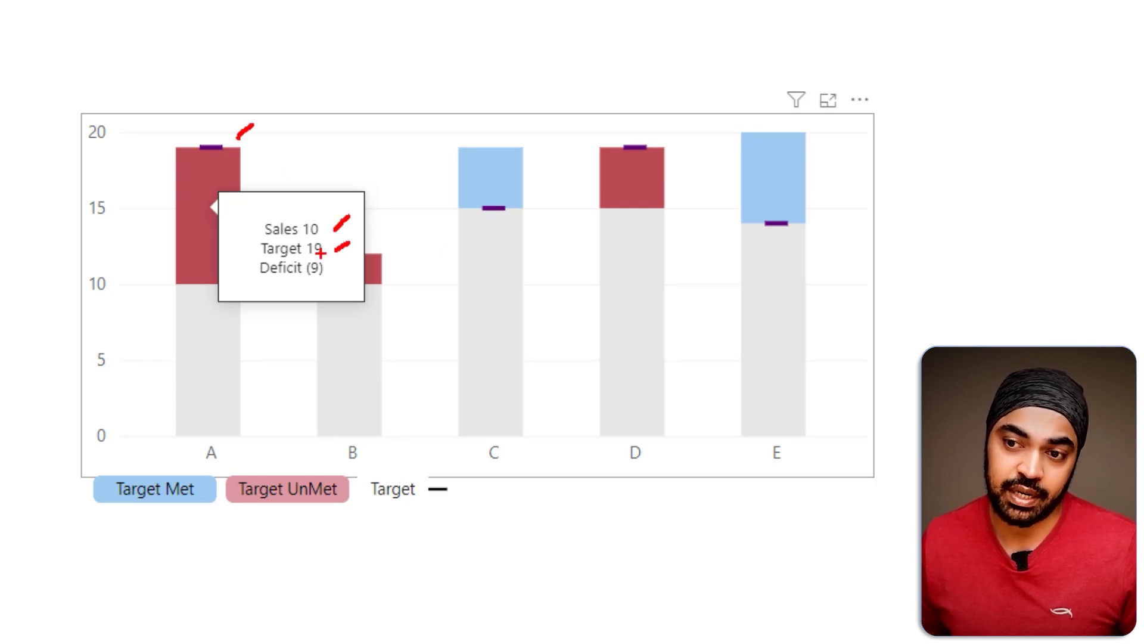
left_click_drag(260, 282, 337, 279)
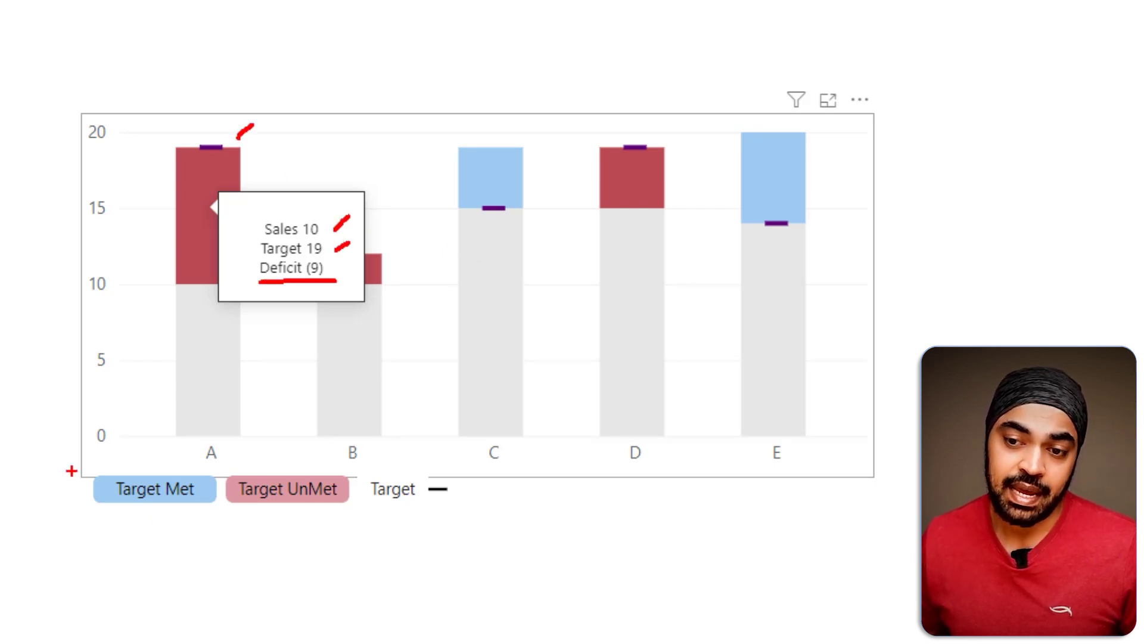
mouse_move(73, 454)
left_mouse_down()
mouse_move(94, 477)
mouse_move(480, 528)
left_mouse_up()
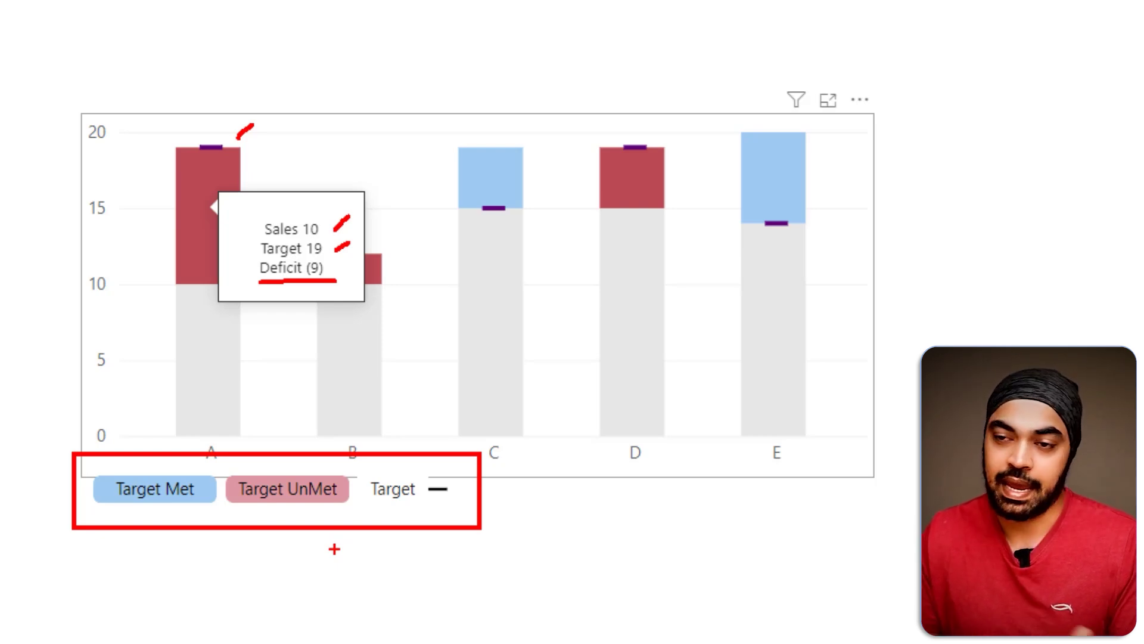
key("Escape")
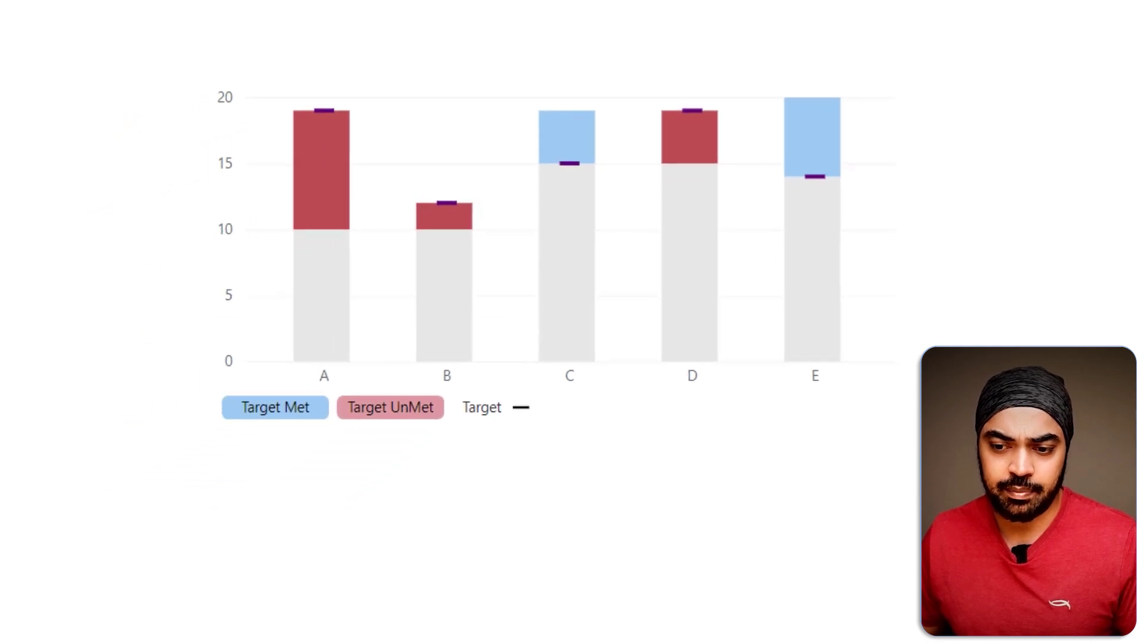
View the TT tooltip page, then return to the Option2 page and show the tooltip of column A.
left_click(368, 609)
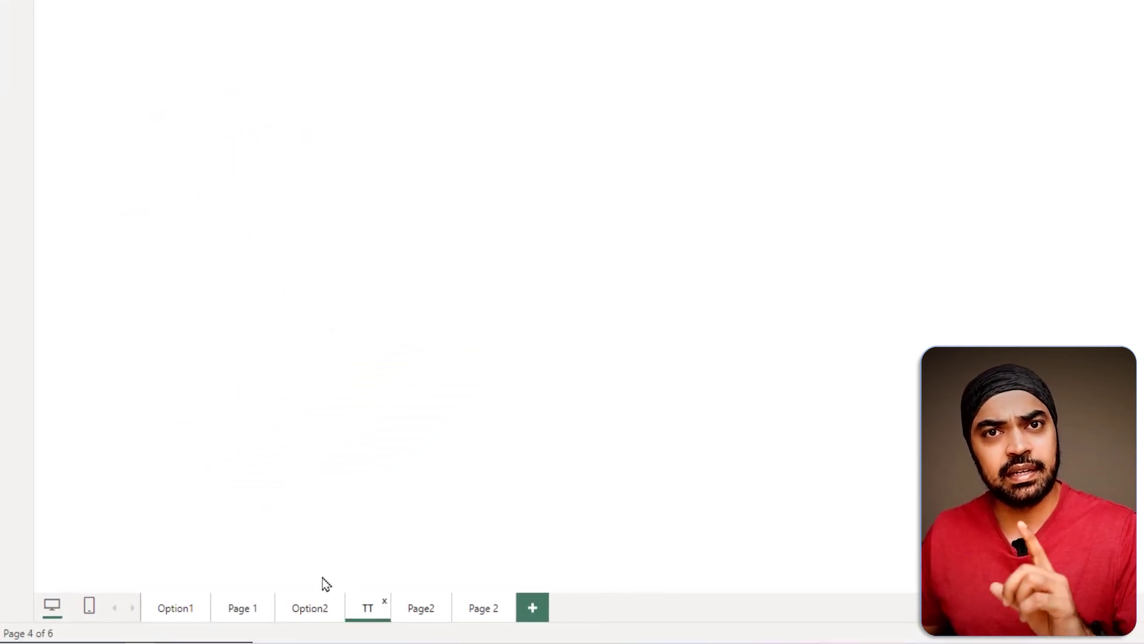
left_click(316, 611)
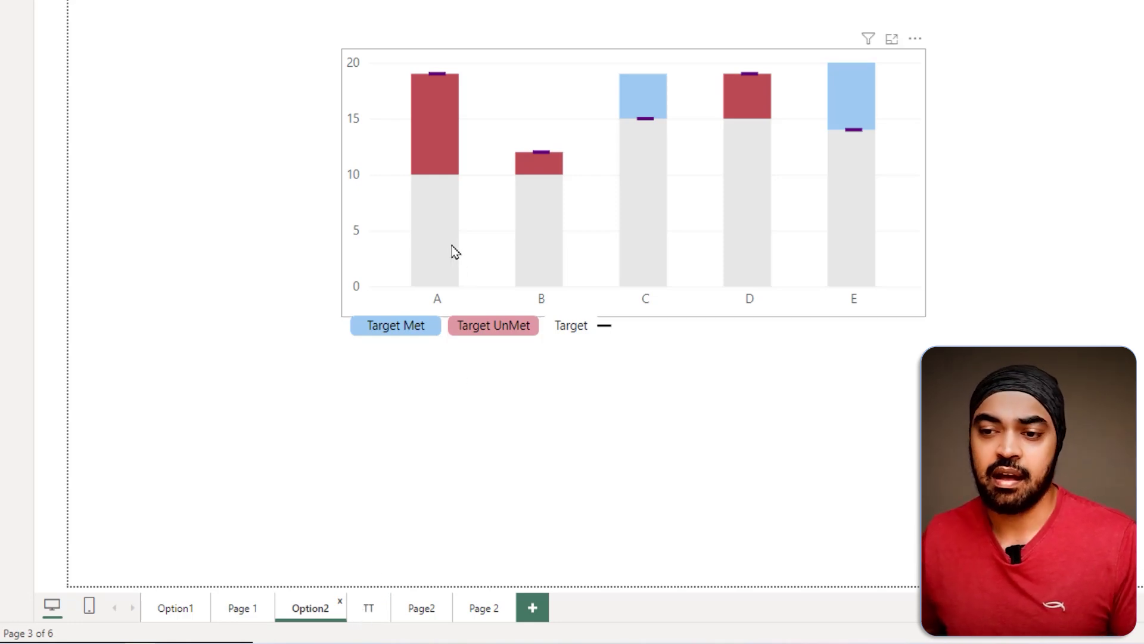
mouse_move(452, 251)
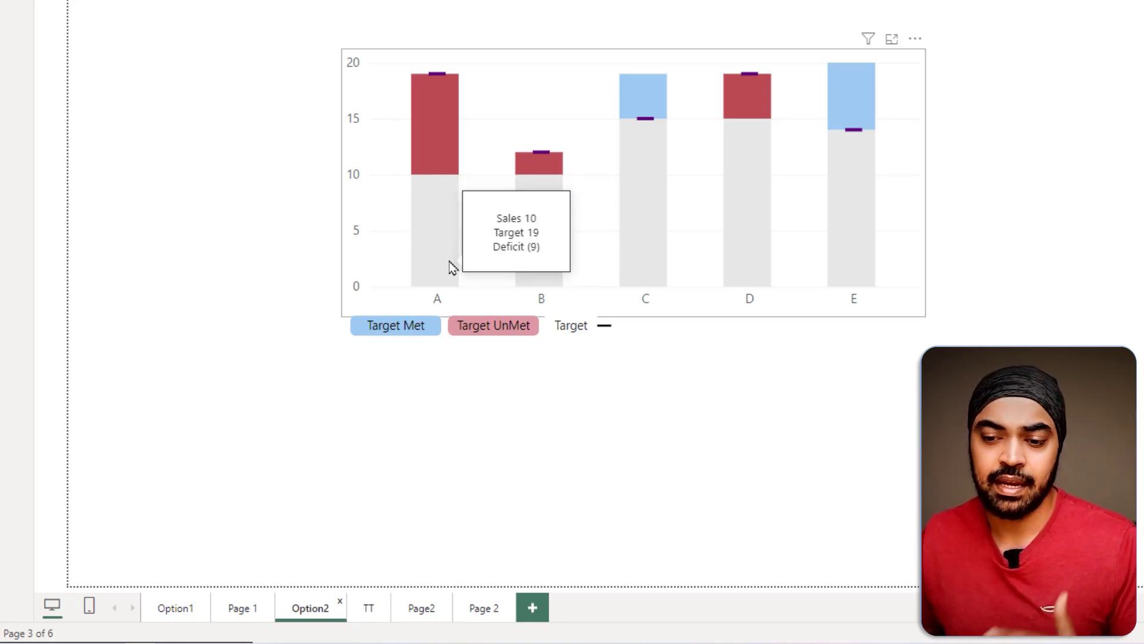
Open the TT page, select its card visual and inspect the Tool Tip measure that feeds it.
left_click(363, 611)
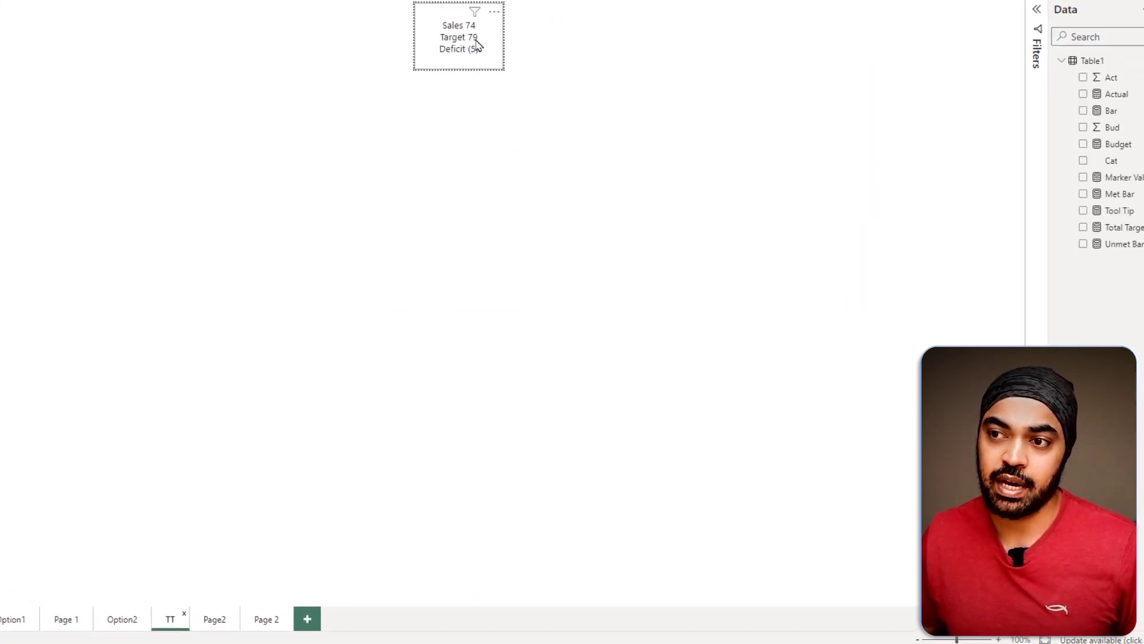
left_click(433, 45)
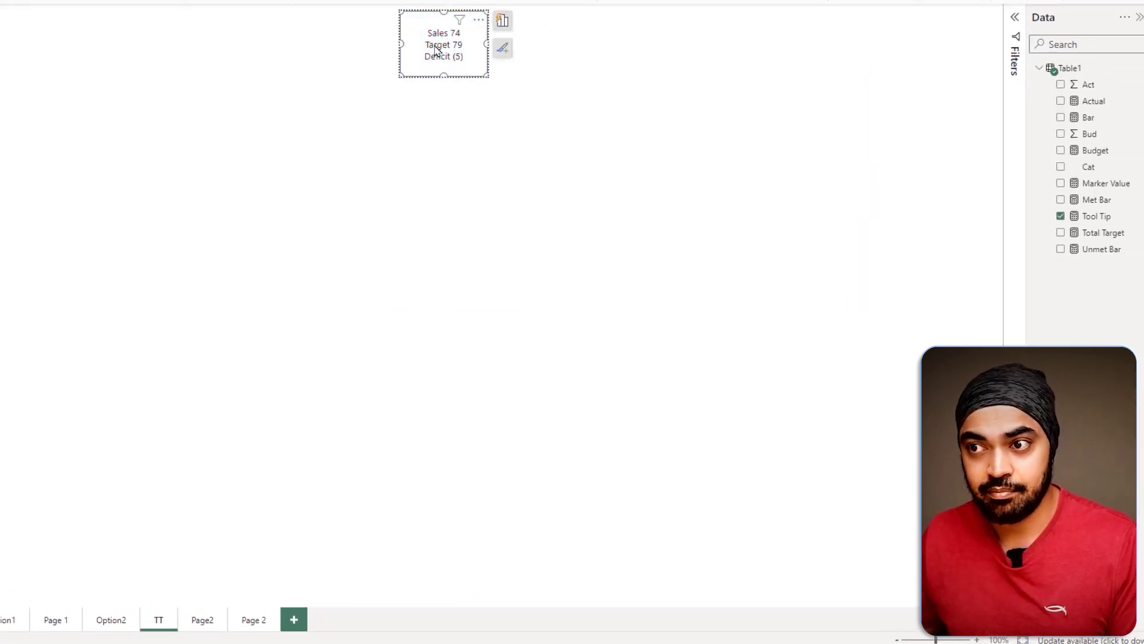
left_click(1096, 217)
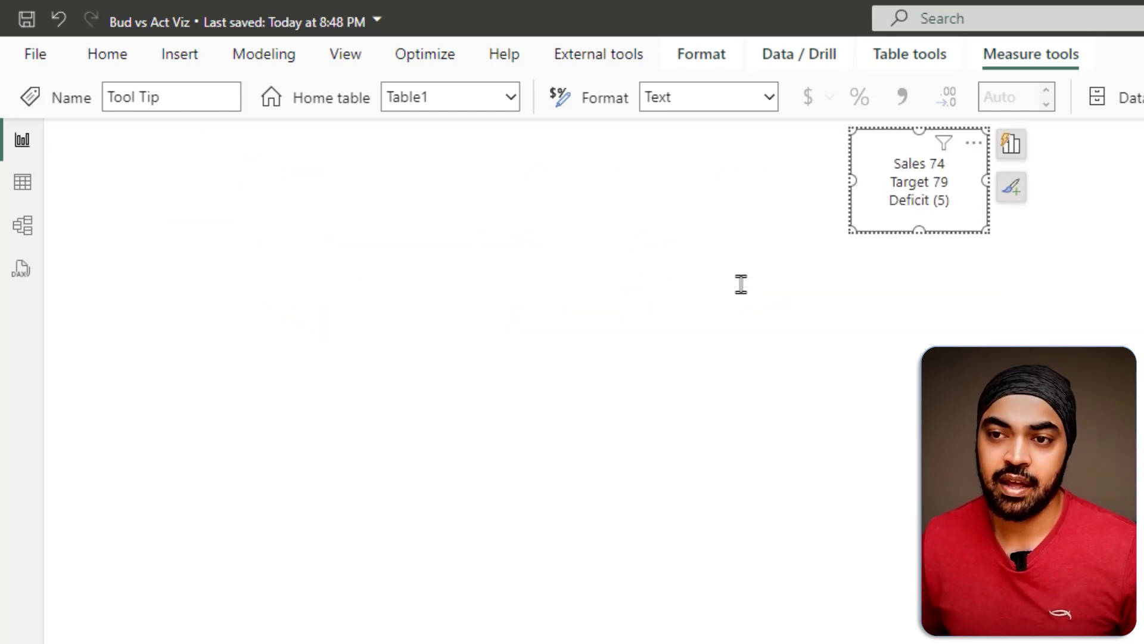
left_click(741, 284)
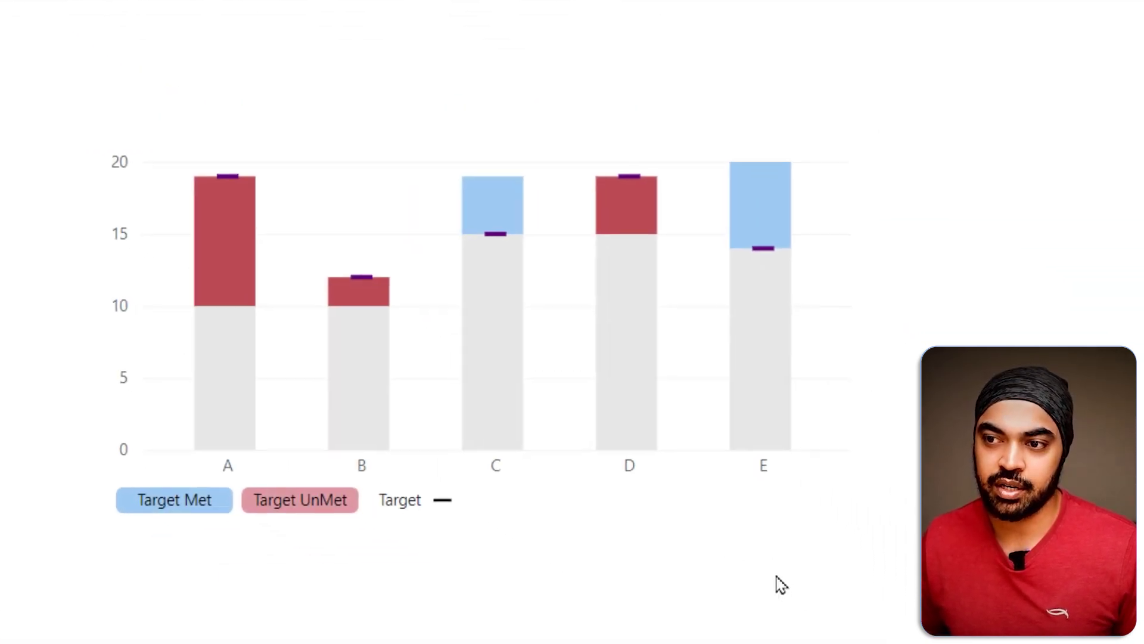